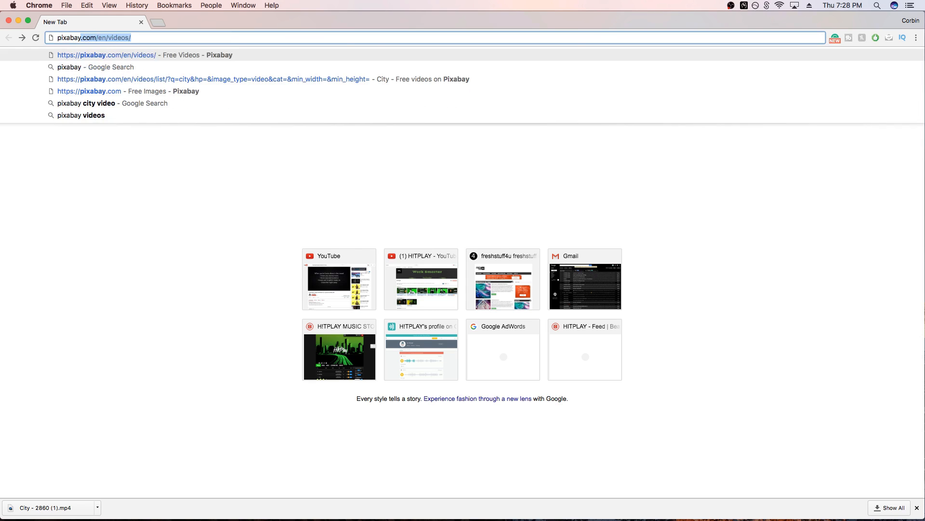
Run a Google search for pixabay and open the Pixabay: Free Images website
{"action": "key", "text": "Down"}
{"action": "key", "text": "Return"}
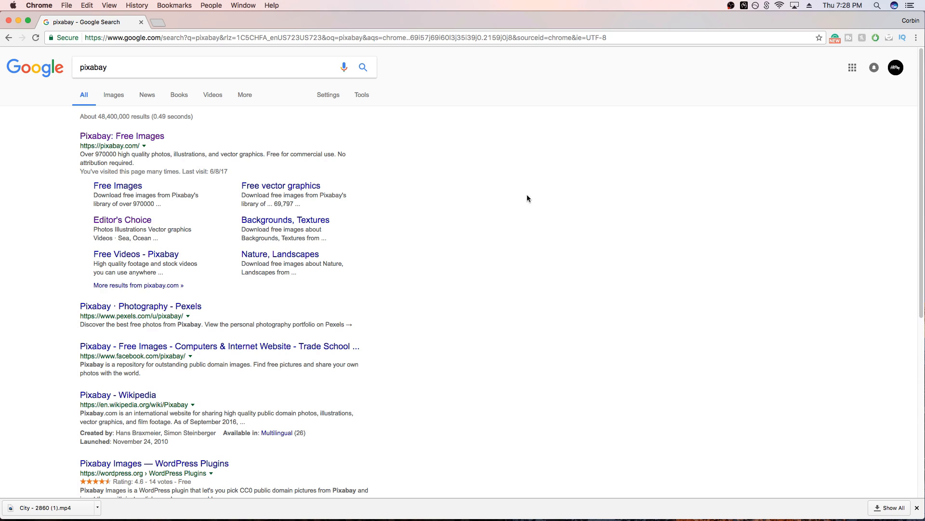
{"action": "left_click", "coordinate": [119, 135]}
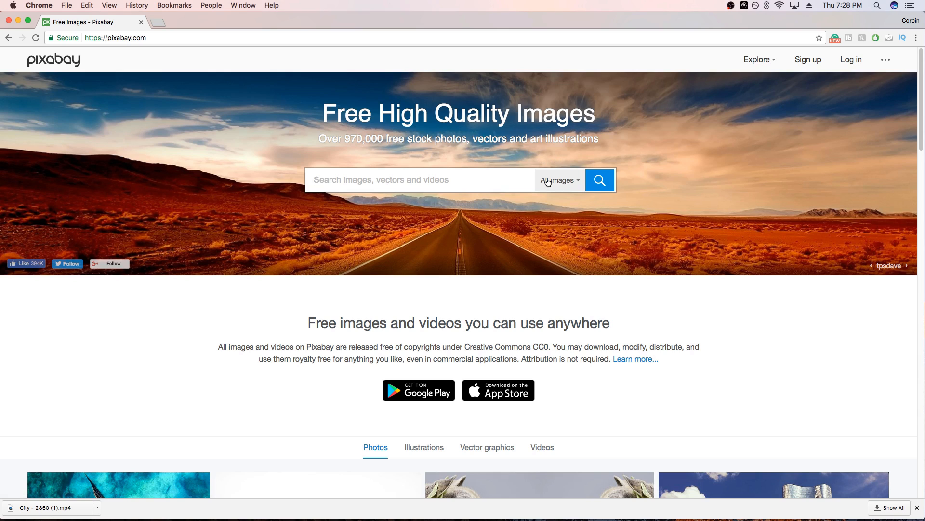
Limit the Pixabay search to videos and search for "cityscape"
{"action": "left_click", "coordinate": [573, 184]}
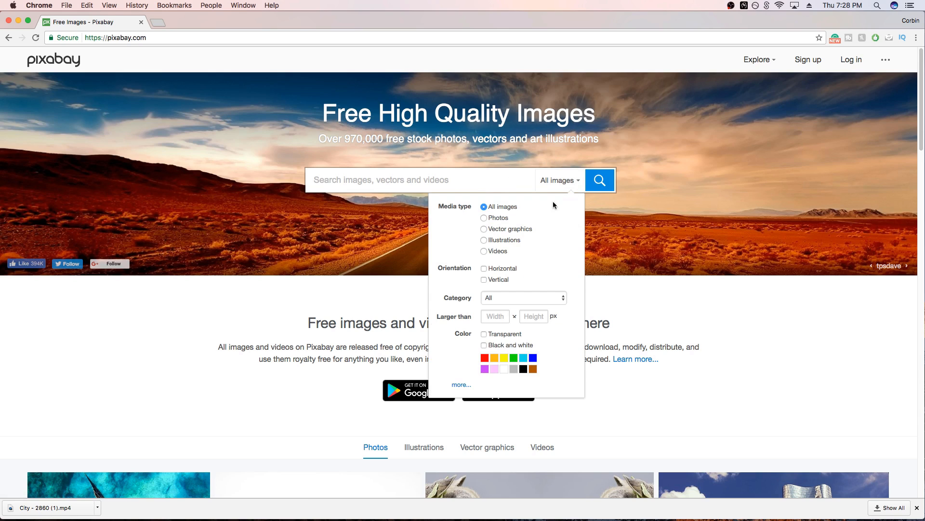
{"action": "left_click", "coordinate": [484, 251]}
{"action": "left_click", "coordinate": [421, 181]}
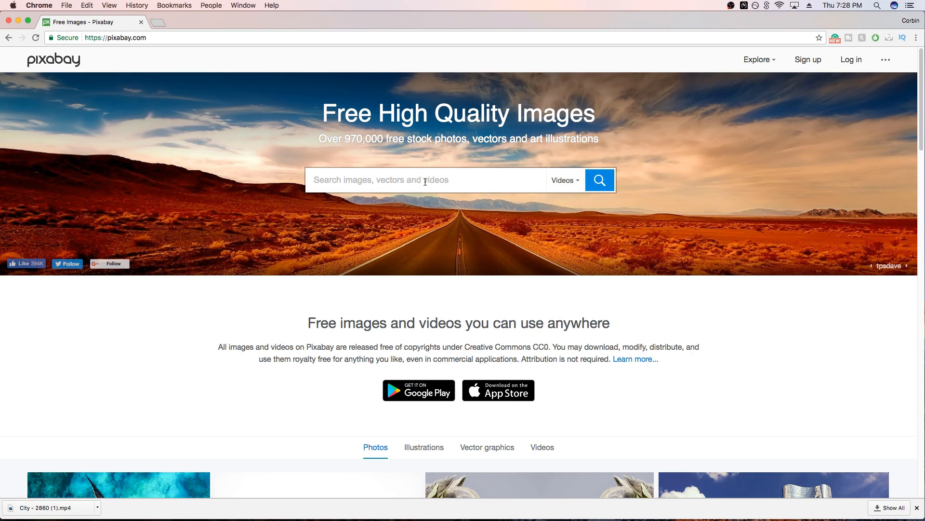
{"action": "type", "text": "cityscap"}
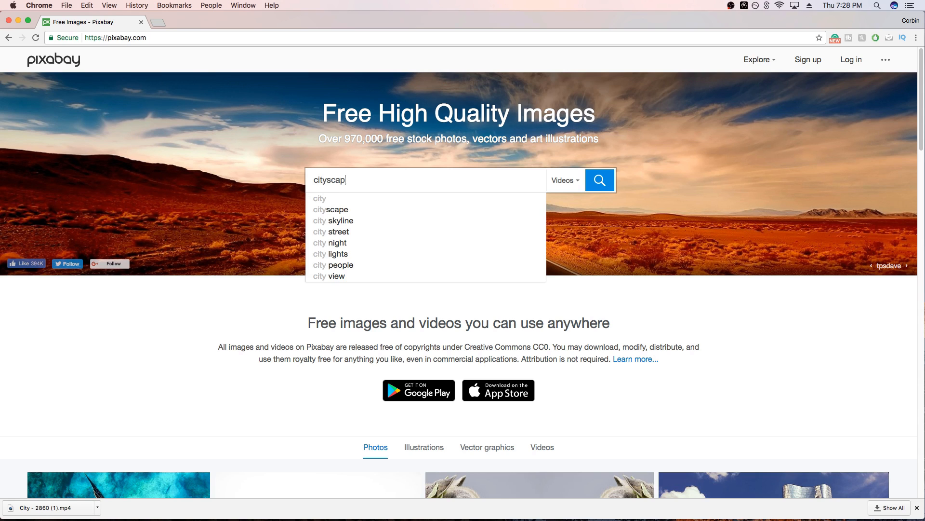
{"action": "type", "text": "e"}
{"action": "key", "text": "Return"}
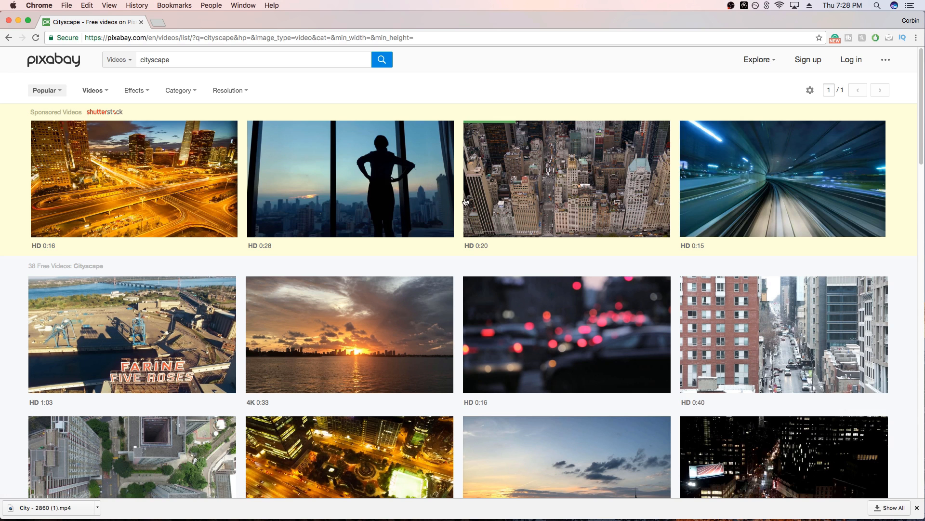
Open the yellow-lit night aerial Hong Kong city video from the free results, pause its preview and open its free download options
{"action": "scroll", "coordinate": [467, 206], "scroll_direction": "down", "scroll_amount": 3}
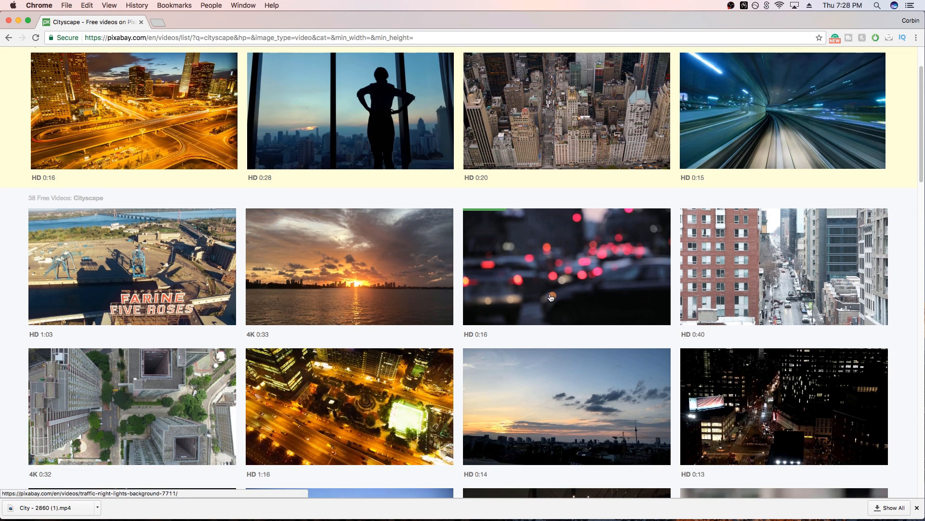
{"action": "scroll", "coordinate": [527, 297], "scroll_direction": "down", "scroll_amount": 2}
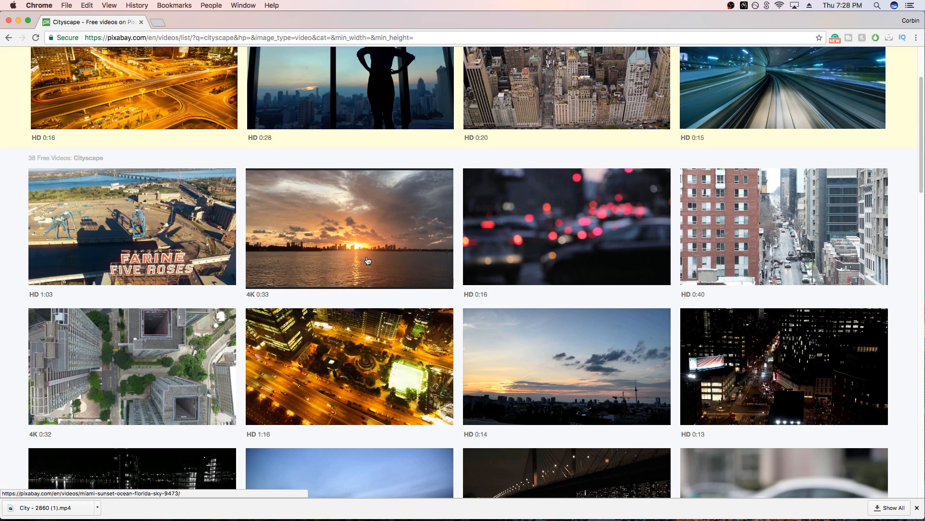
{"action": "scroll", "coordinate": [366, 260], "scroll_direction": "down", "scroll_amount": 2}
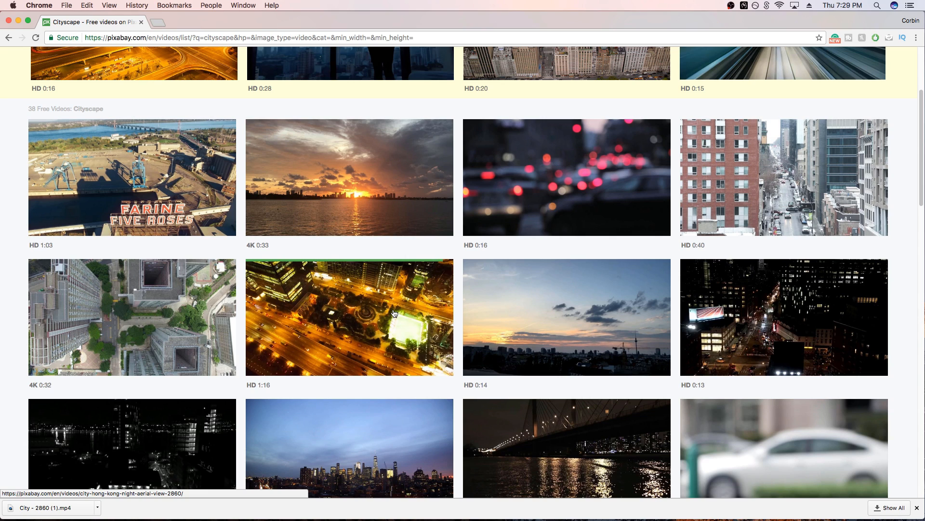
{"action": "left_click", "coordinate": [363, 329]}
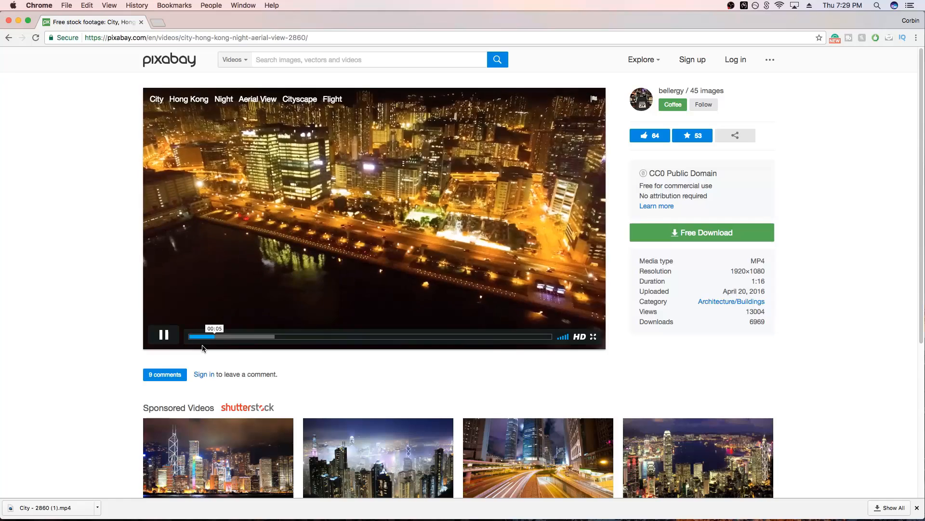
{"action": "left_click", "coordinate": [170, 339]}
{"action": "left_click", "coordinate": [708, 240]}
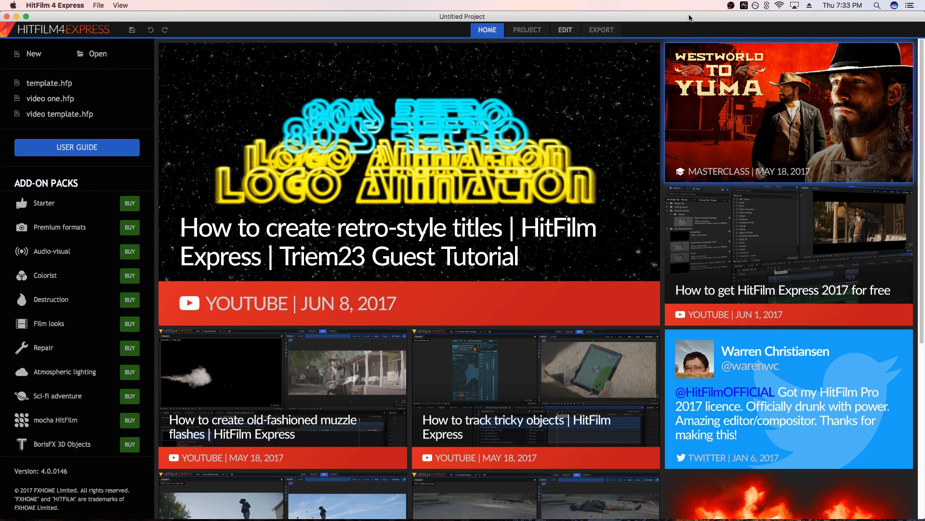
Switch to HitFilm 4 Express, create a new 1080p Full HD @ 30 fps project and start editing
{"action": "left_click", "coordinate": [34, 55]}
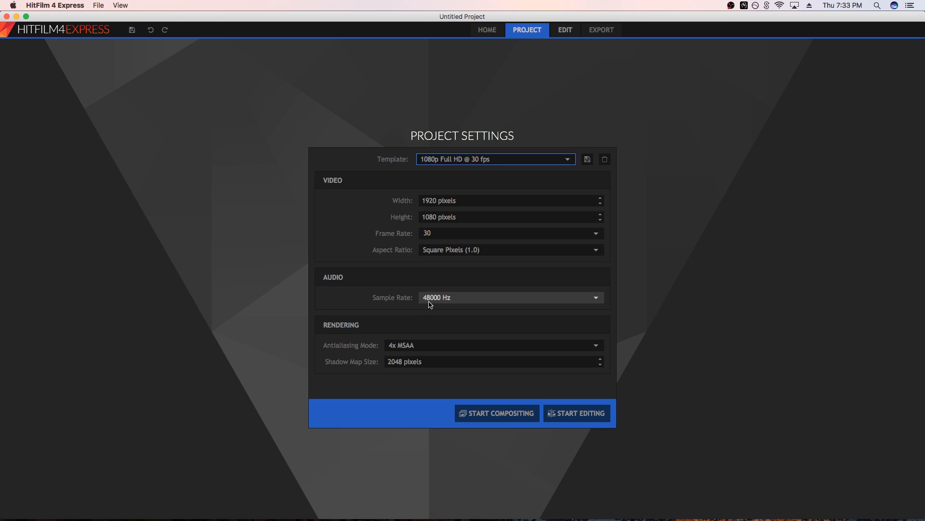
{"action": "left_click", "coordinate": [584, 417]}
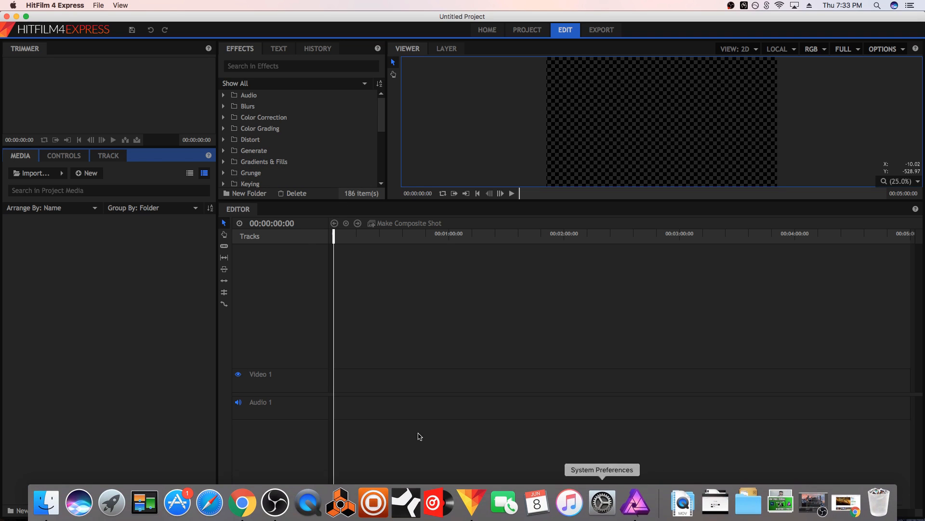
Import the migos type beat - Era.wav file from the wav folder inside stems and wav April 21 2017, and close the Finder windows
{"action": "mouse_move", "coordinate": [587, 518]}
{"action": "left_click", "coordinate": [687, 510]}
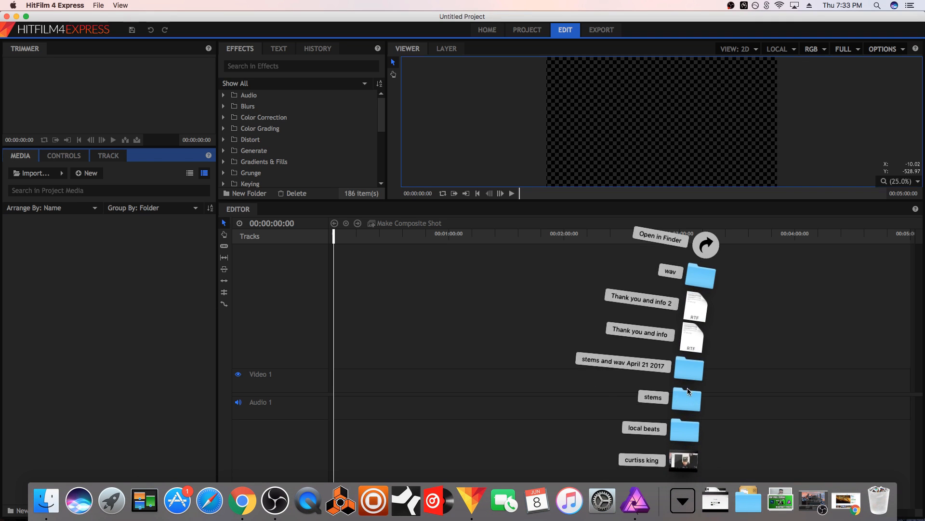
{"action": "left_click", "coordinate": [690, 370]}
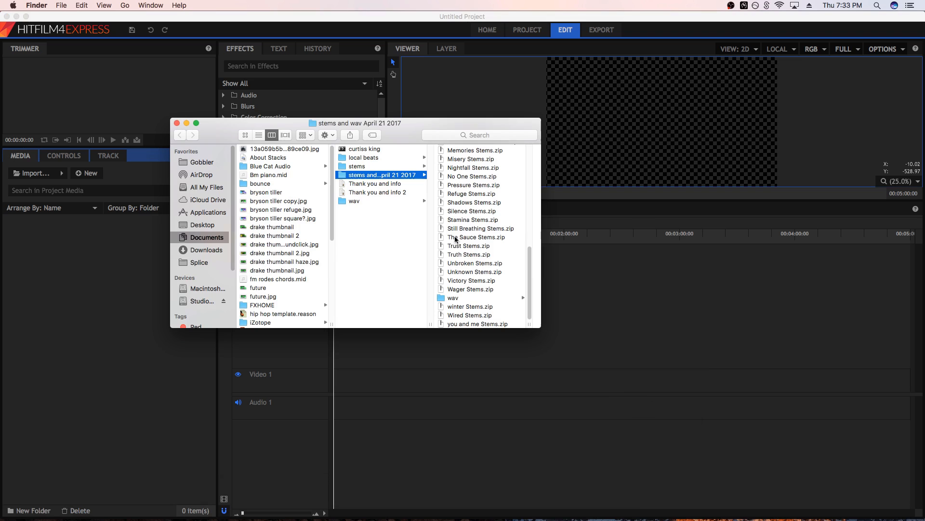
{"action": "left_click", "coordinate": [483, 298]}
{"action": "scroll", "coordinate": [497, 285], "scroll_direction": "up", "scroll_amount": 3}
{"action": "left_click_drag", "start_coordinate": [508, 228], "coordinate": [118, 296]}
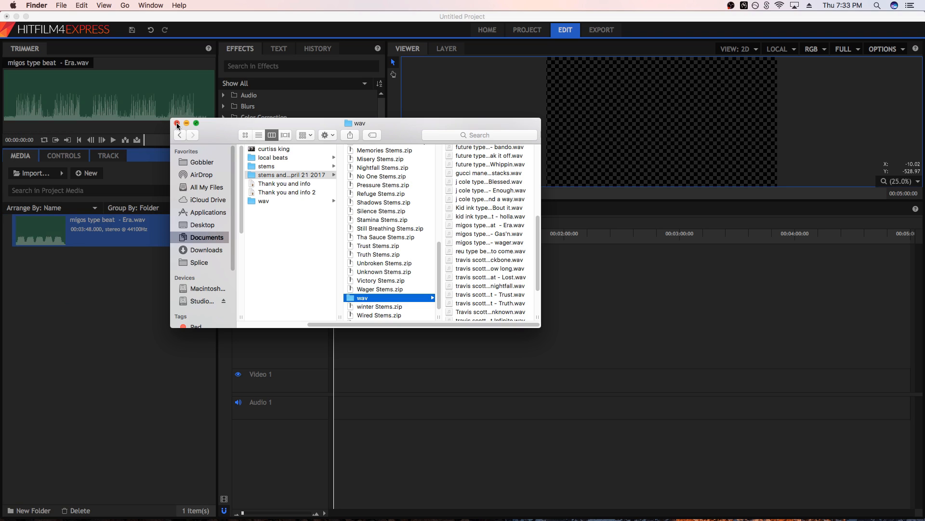
{"action": "left_click", "coordinate": [176, 124]}
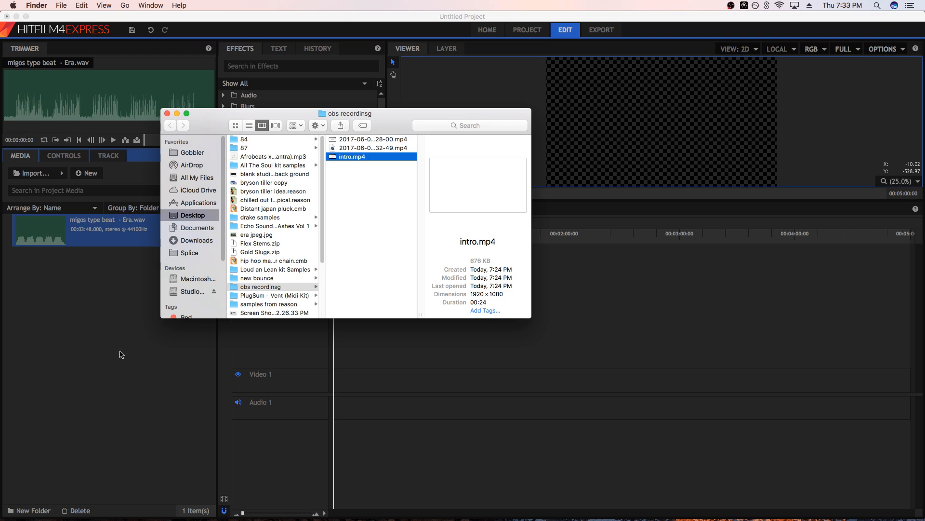
{"action": "left_click", "coordinate": [167, 114]}
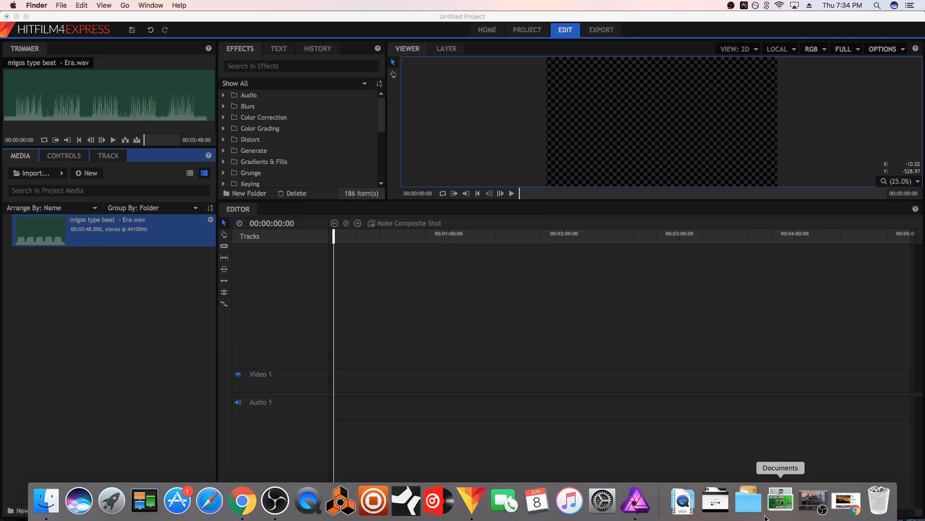
Import the downloaded City - 2860 (1).mp4 from the Chrome window into the project media and minimize Chrome
{"action": "left_click", "coordinate": [850, 506]}
{"action": "left_click_drag", "start_coordinate": [338, 509], "coordinate": [126, 289]}
{"action": "key", "text": "super+m"}
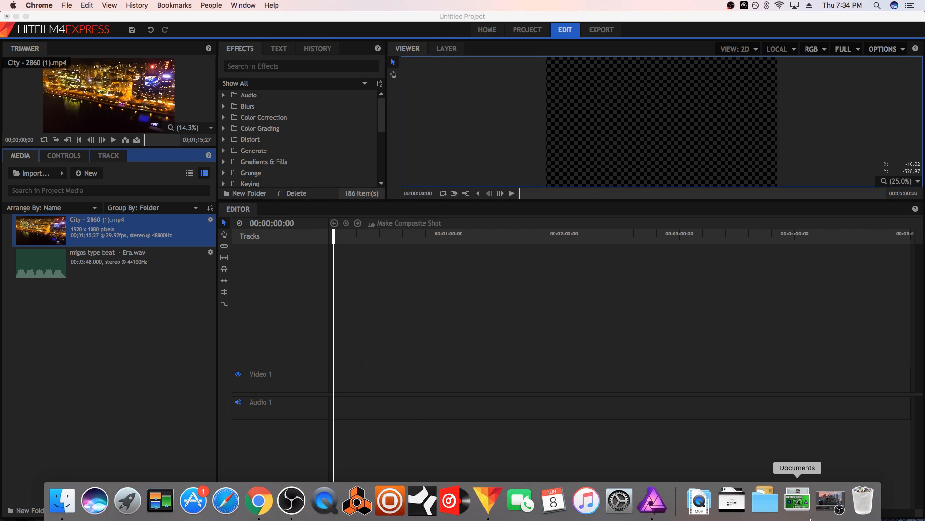
Find the era jpeg.jpg image among the saved files and import it into the project media
{"action": "left_click", "coordinate": [798, 501]}
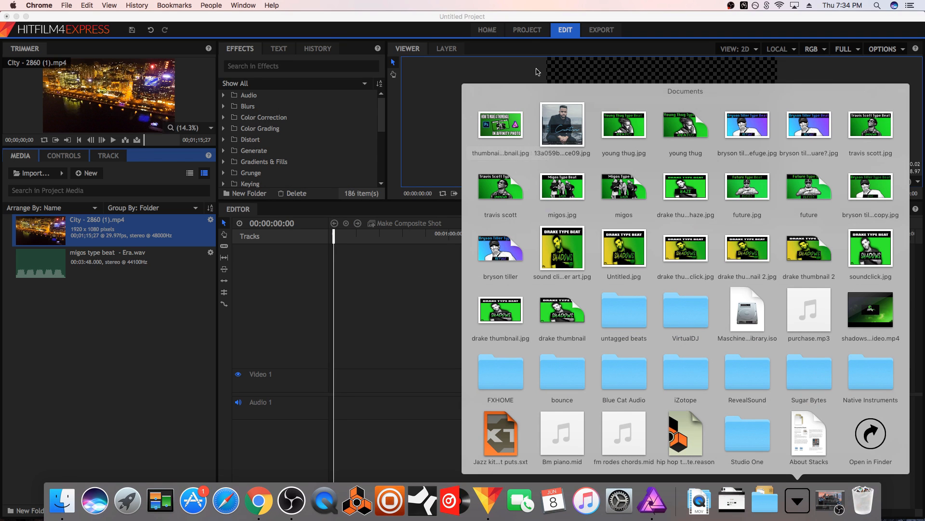
{"action": "left_click_drag", "start_coordinate": [506, 17], "coordinate": [526, 164]}
{"action": "left_click_drag", "start_coordinate": [326, 87], "coordinate": [153, 453]}
{"action": "left_click_drag", "start_coordinate": [398, 164], "coordinate": [369, 80]}
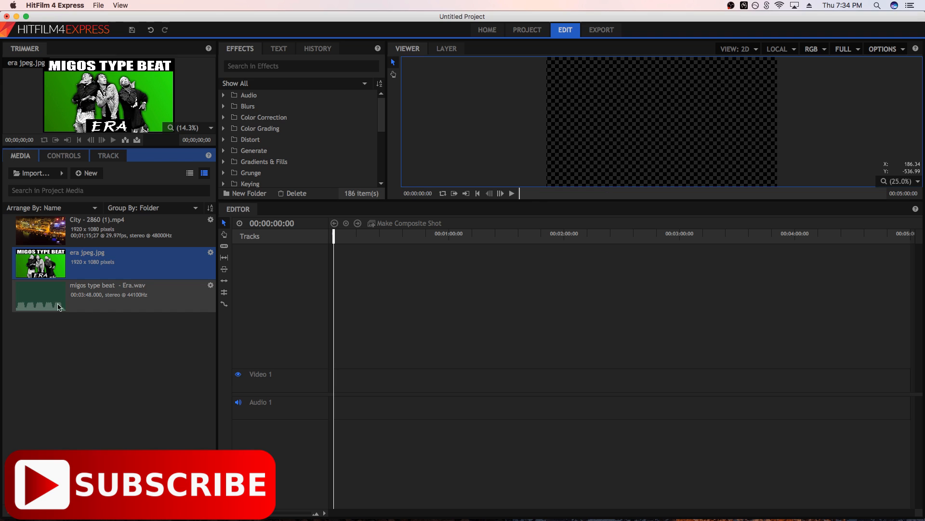
Place City - 2860 (1).mp4 at the start of Video 1 and match the editor sequence settings to the clip
{"action": "left_click_drag", "start_coordinate": [59, 311], "coordinate": [69, 295]}
{"action": "left_click_drag", "start_coordinate": [54, 232], "coordinate": [336, 388]}
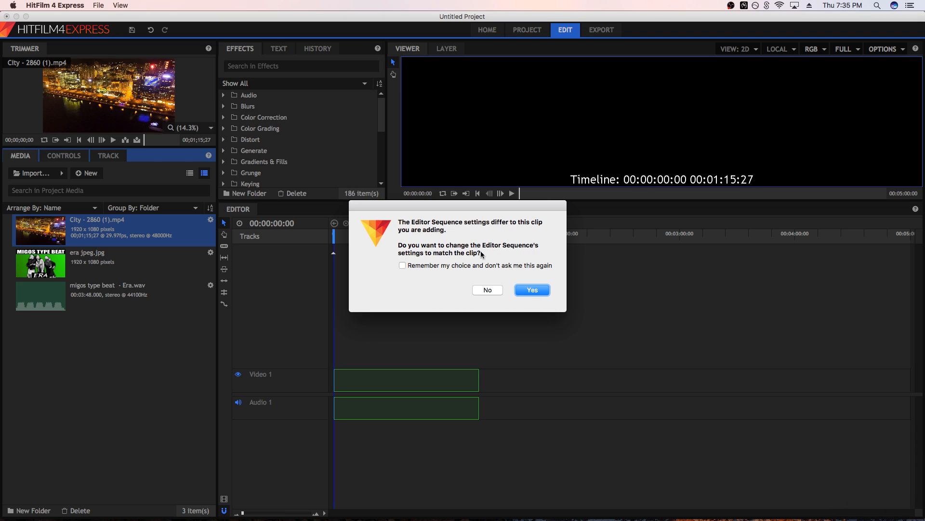
{"action": "left_click", "coordinate": [532, 290]}
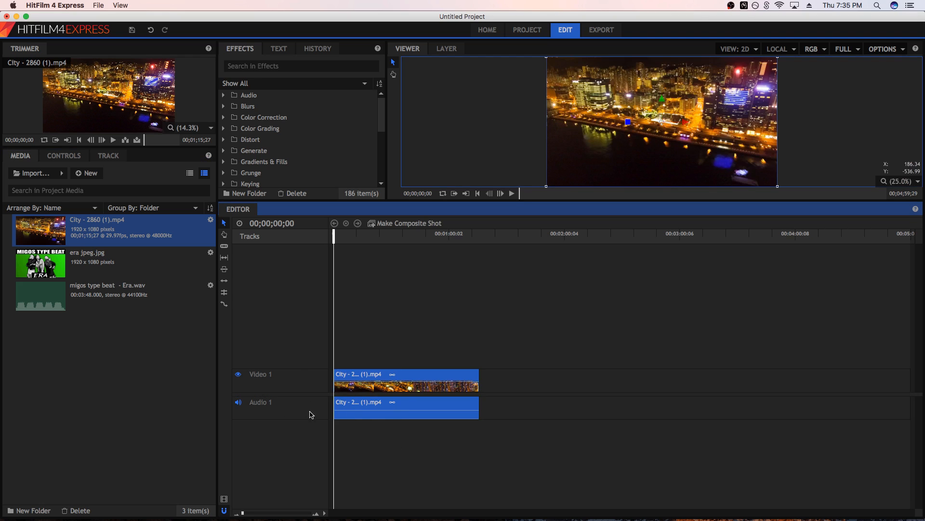
Unlink the city clip's video from its audio and delete the audio part from Audio 1
{"action": "left_click", "coordinate": [380, 427]}
{"action": "mouse_move", "coordinate": [387, 333]}
{"action": "left_mouse_down"}
{"action": "mouse_move", "coordinate": [403, 439]}
{"action": "mouse_move", "coordinate": [397, 325]}
{"action": "left_mouse_up"}
{"action": "left_click_drag", "start_coordinate": [403, 447], "coordinate": [406, 357]}
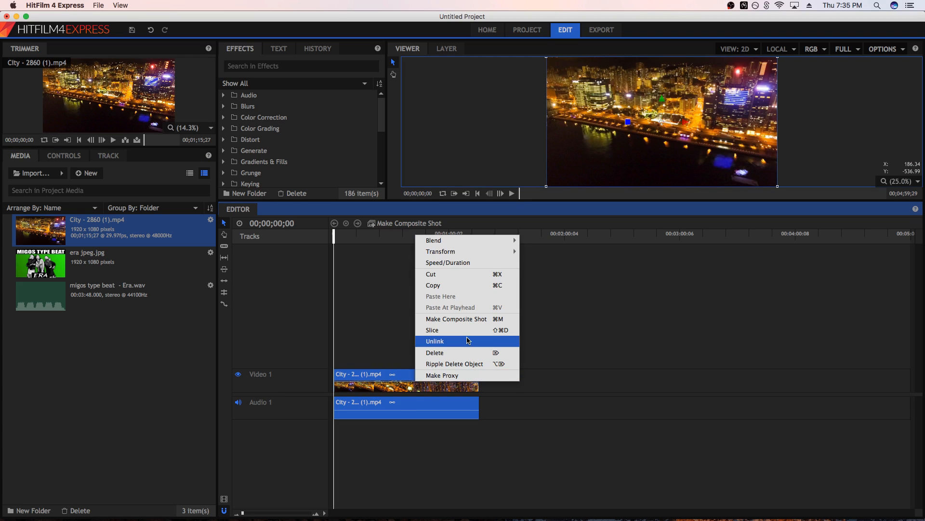
{"action": "left_click", "coordinate": [467, 341]}
{"action": "left_click", "coordinate": [385, 445]}
{"action": "left_click", "coordinate": [405, 407]}
{"action": "key", "text": "Delete"}
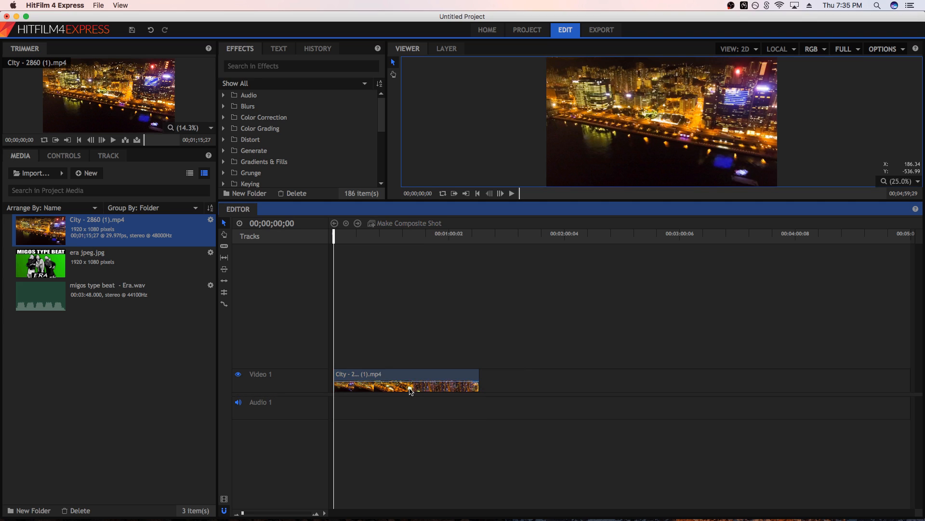
Place migos type beat - Era.wav at the start of Audio 1 and preview the timeline
{"action": "left_click_drag", "start_coordinate": [34, 300], "coordinate": [332, 406]}
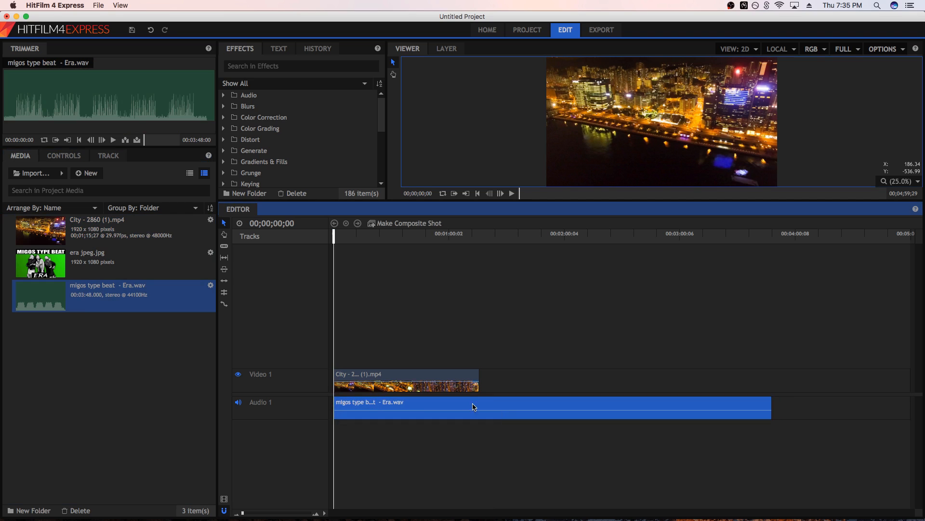
{"action": "left_click", "coordinate": [429, 388]}
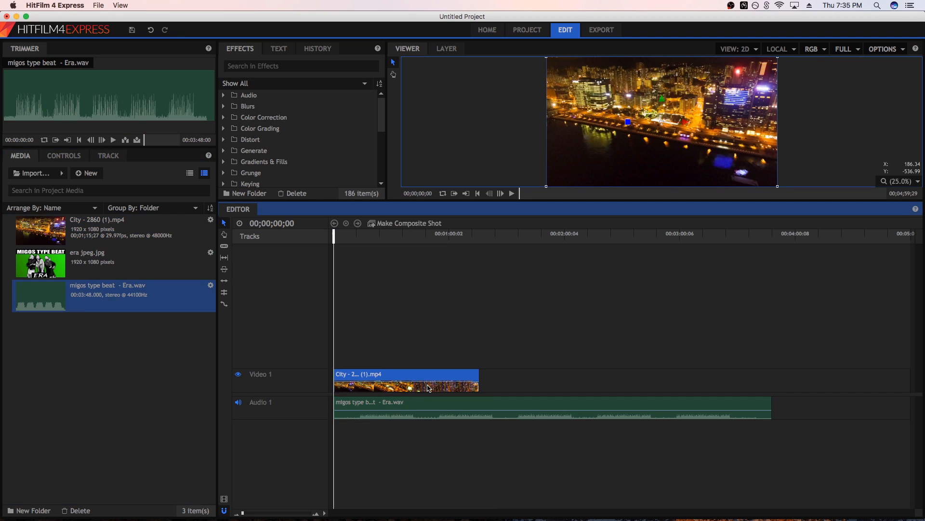
{"action": "key", "text": "space"}
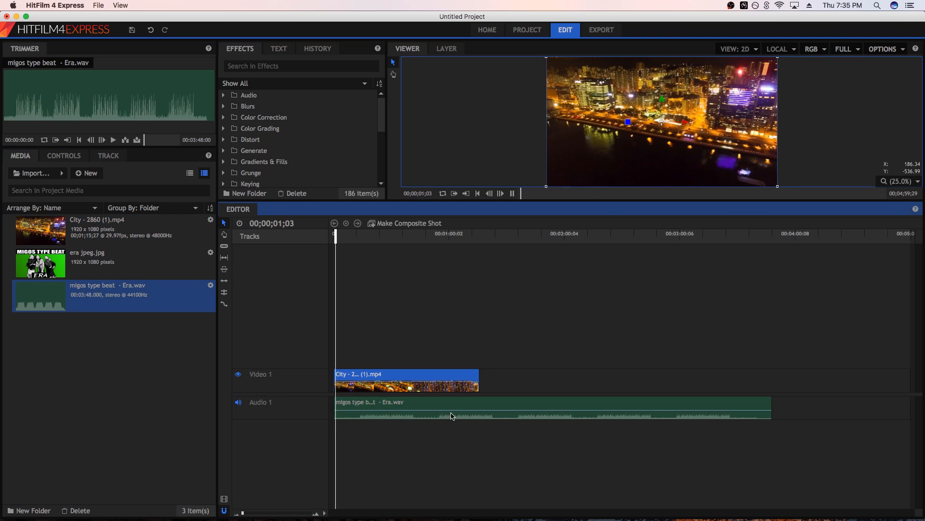
Lower the beat clip's volume level slightly on Audio 1 and play the timeline from the beginning to check it
{"action": "left_click_drag", "start_coordinate": [461, 410], "coordinate": [463, 411]}
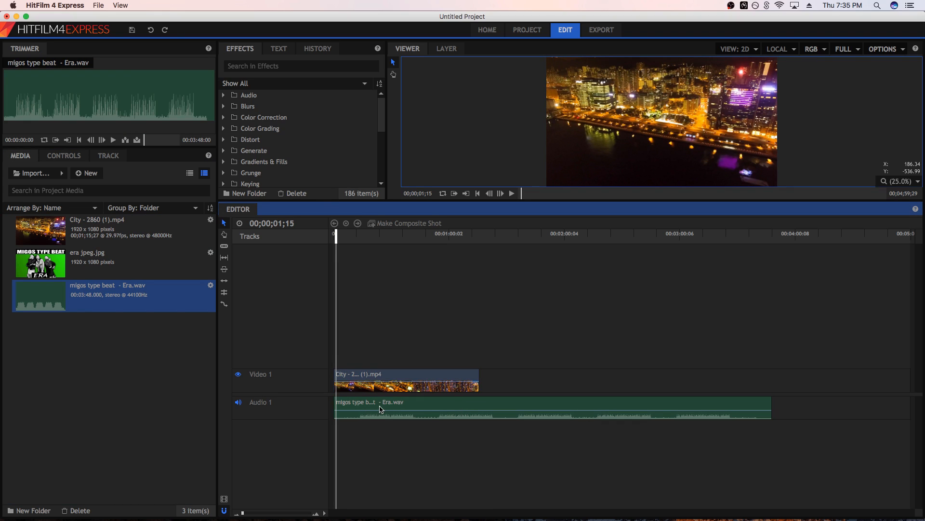
{"action": "left_click_drag", "start_coordinate": [399, 411], "coordinate": [398, 411]}
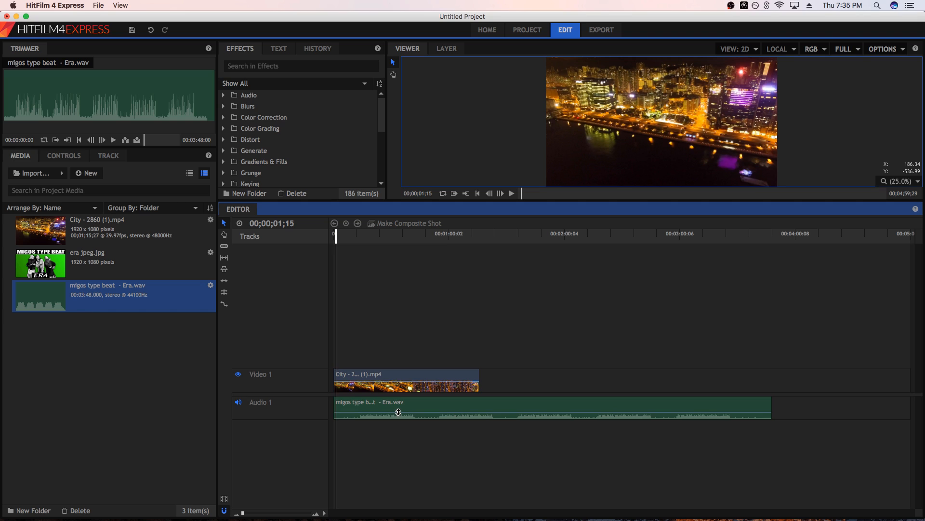
{"action": "left_click_drag", "start_coordinate": [335, 237], "coordinate": [333, 237]}
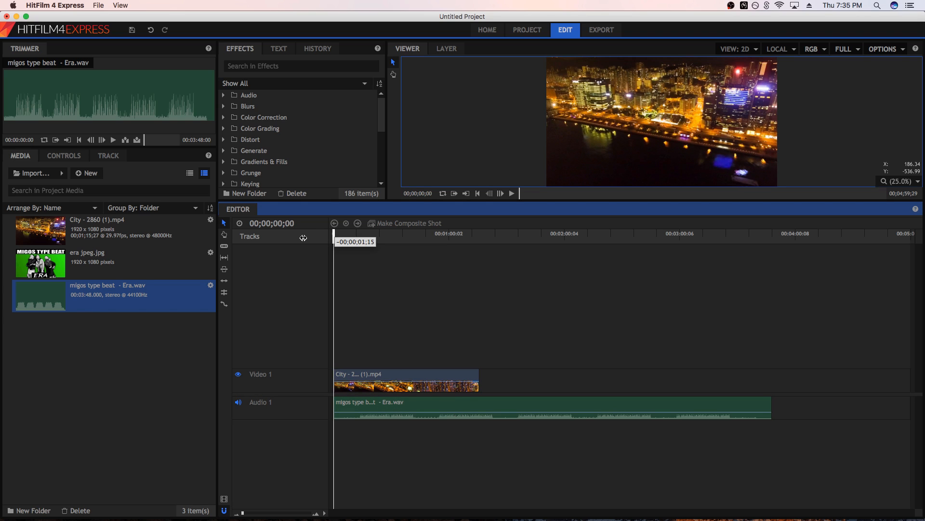
{"action": "key", "text": "space"}
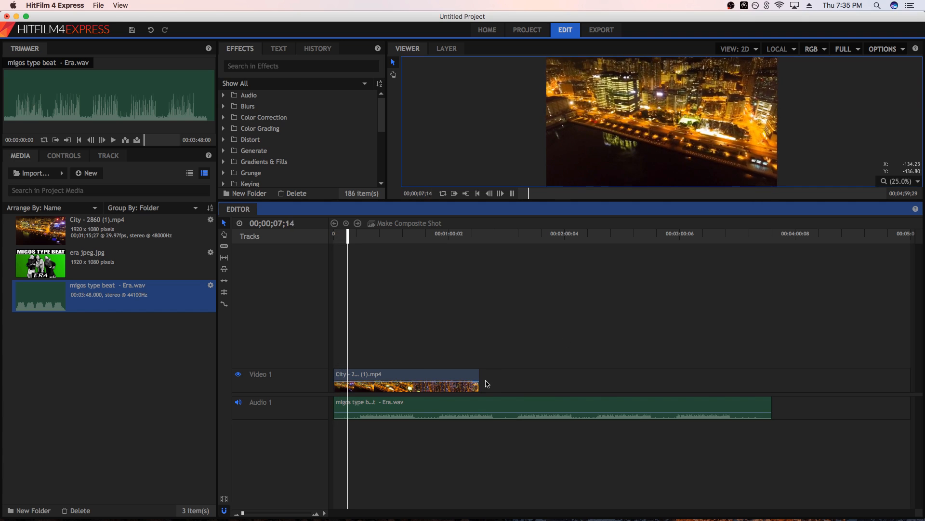
{"action": "key", "text": "space"}
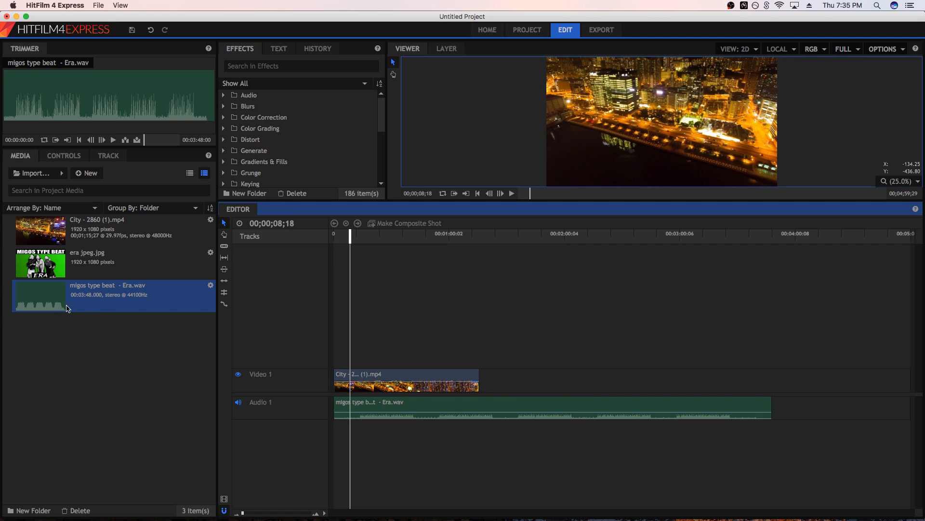
Insert a second video track above Video 1 and place era jpeg.jpg on it, spanning the full length of the beat
{"action": "right_click", "coordinate": [286, 384]}
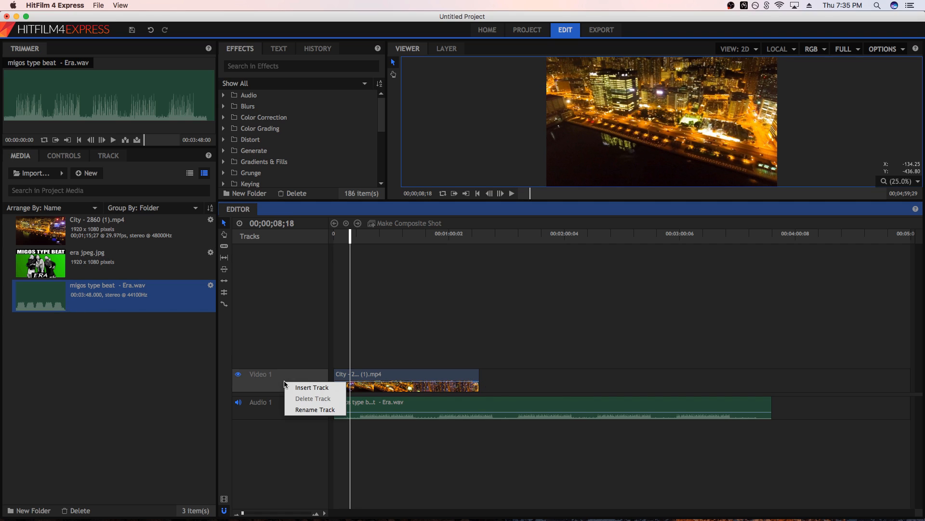
{"action": "left_click", "coordinate": [313, 388]}
{"action": "left_click_drag", "start_coordinate": [39, 264], "coordinate": [769, 373]}
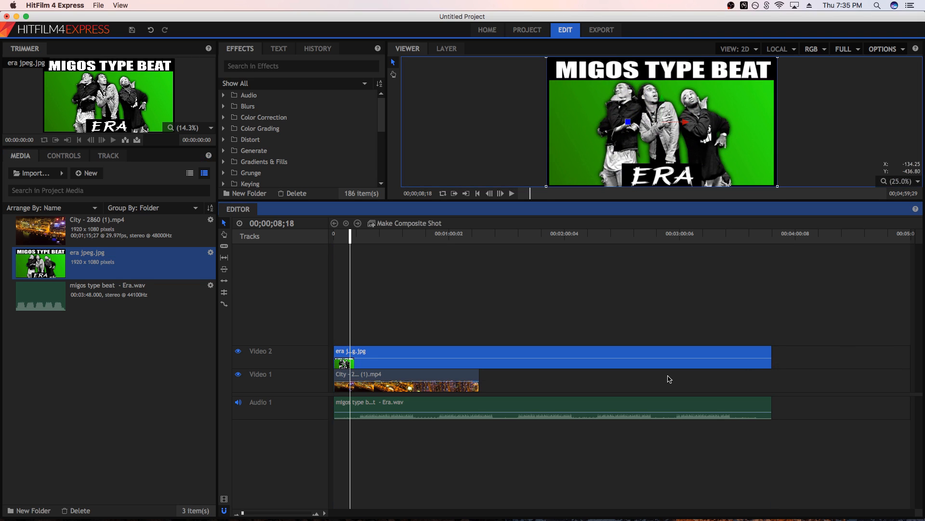
Disable f.lux for an hour
{"action": "left_click", "coordinate": [757, 6]}
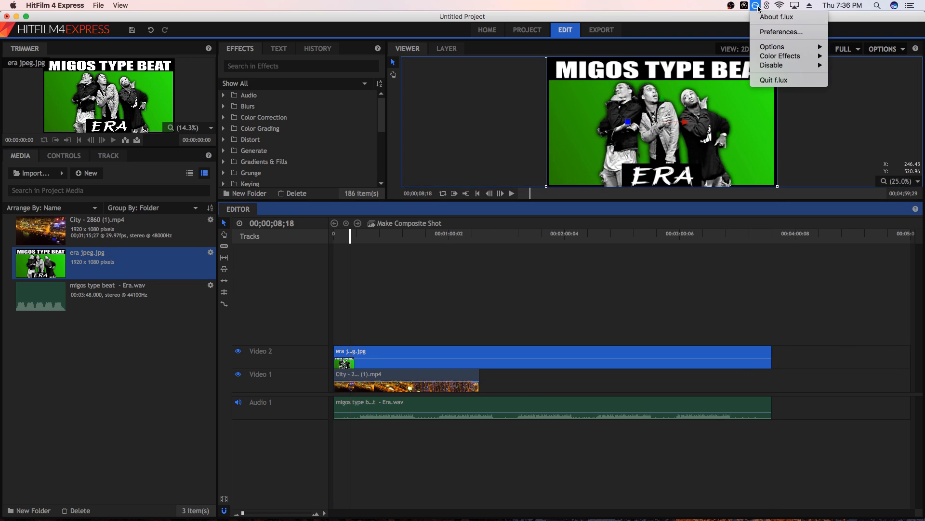
{"action": "mouse_move", "coordinate": [818, 67]}
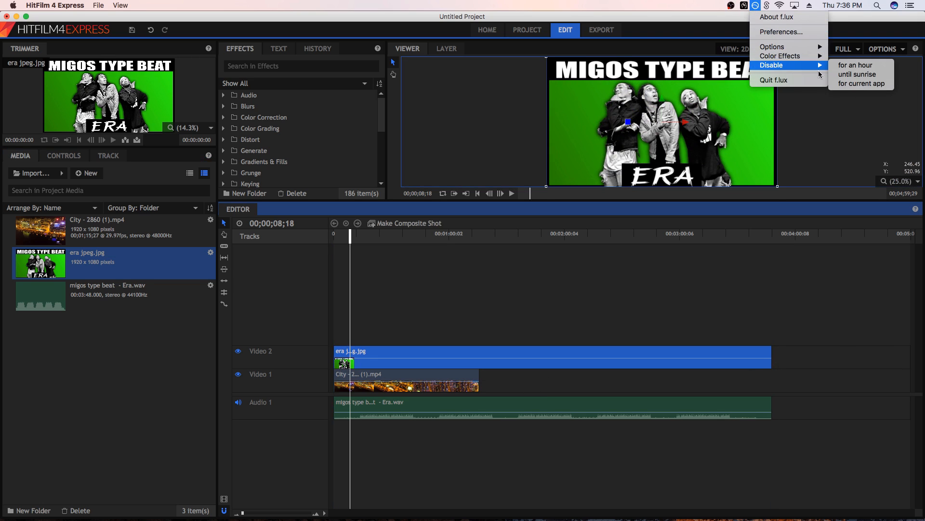
{"action": "left_click", "coordinate": [873, 68]}
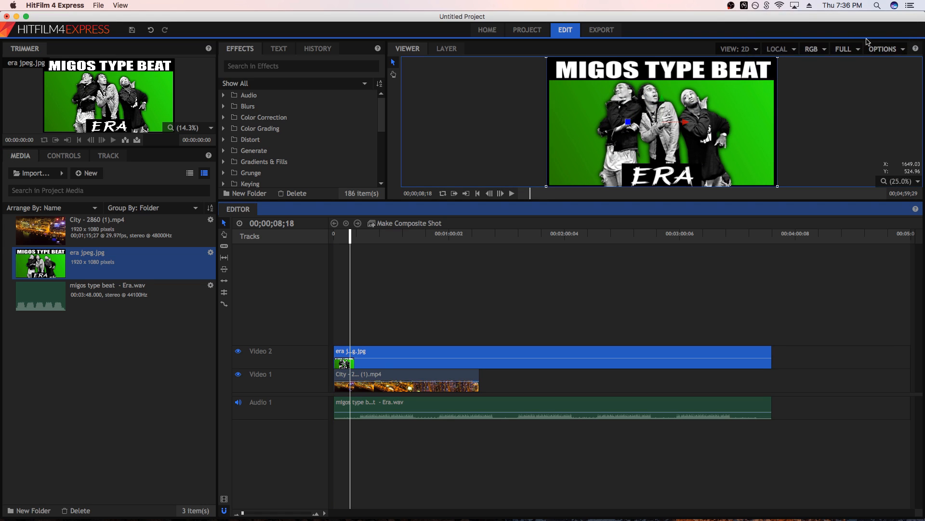
Return to the start of the timeline and set the scale of era jpeg.jpg on Video 2 to 40%
{"action": "left_click_drag", "start_coordinate": [350, 239], "coordinate": [296, 238]}
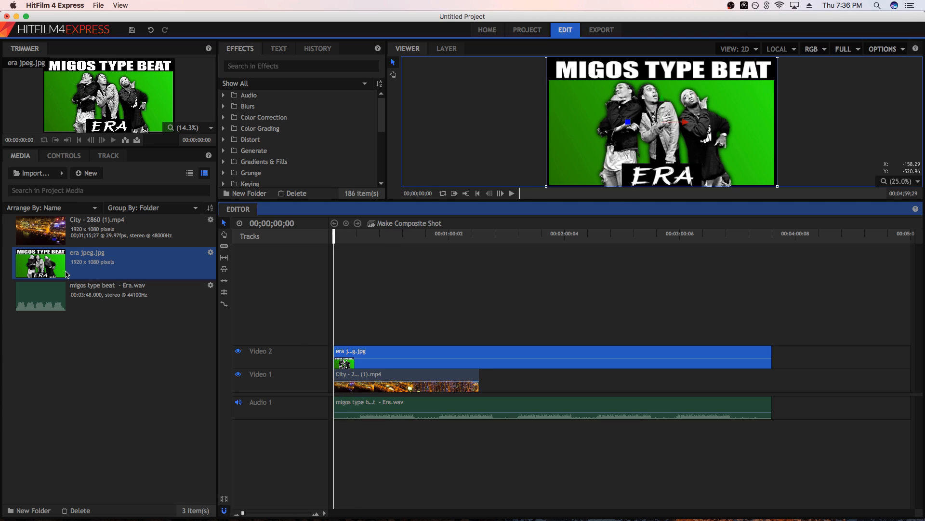
{"action": "left_click", "coordinate": [64, 155]}
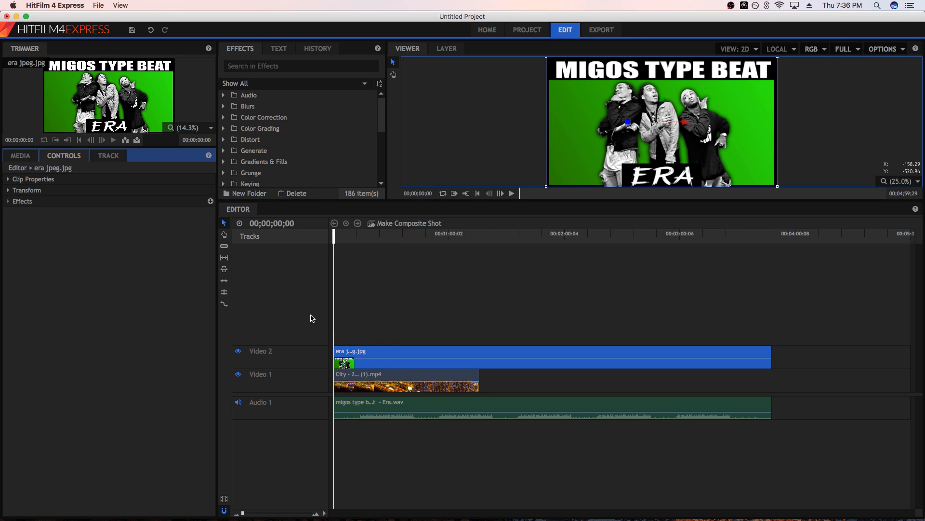
{"action": "left_click", "coordinate": [8, 190]}
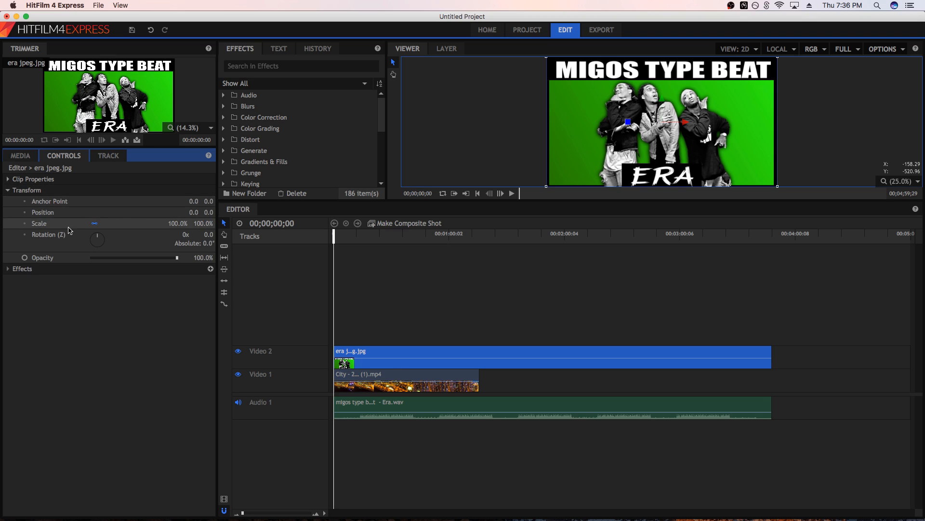
{"action": "left_click", "coordinate": [174, 224]}
{"action": "type", "text": "40"}
{"action": "key", "text": "Return"}
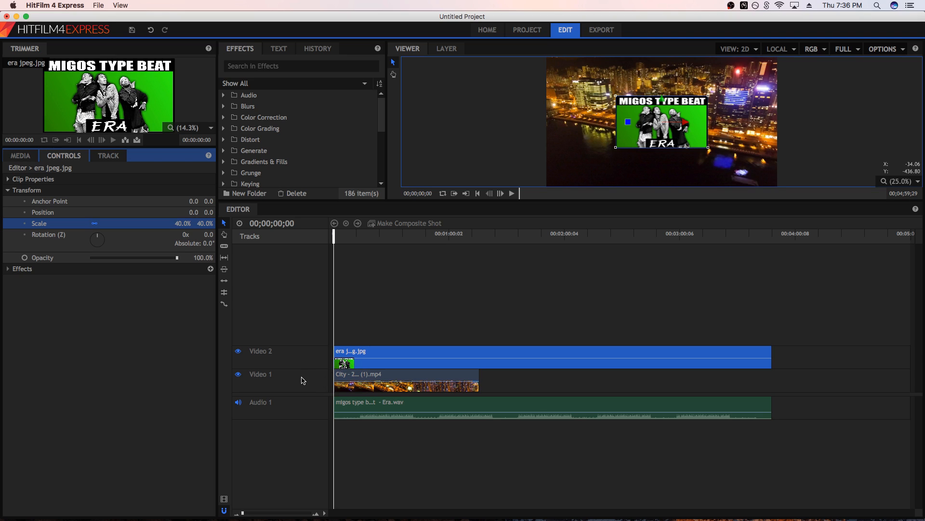
Apply the Hue Shift effect to the city clip on Video 1 and set its Saturation to -100
{"action": "left_click", "coordinate": [381, 386]}
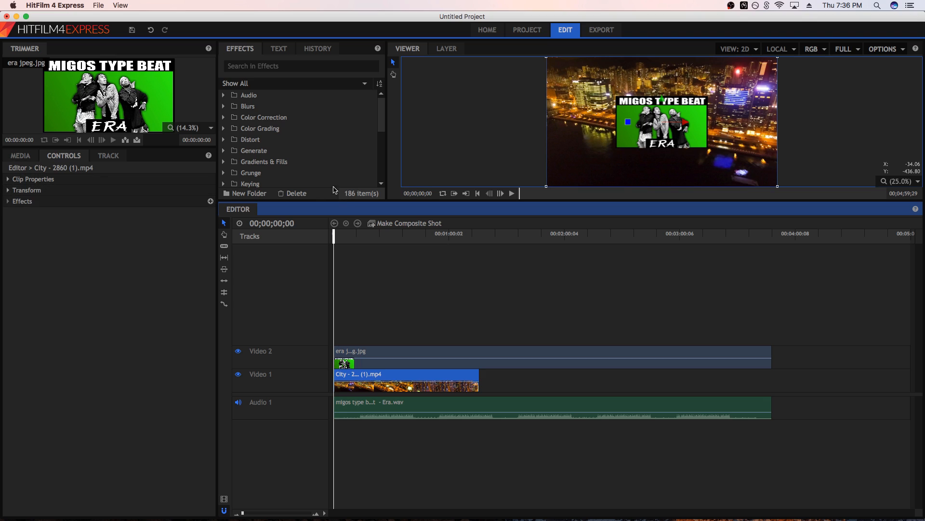
{"action": "left_click", "coordinate": [261, 129]}
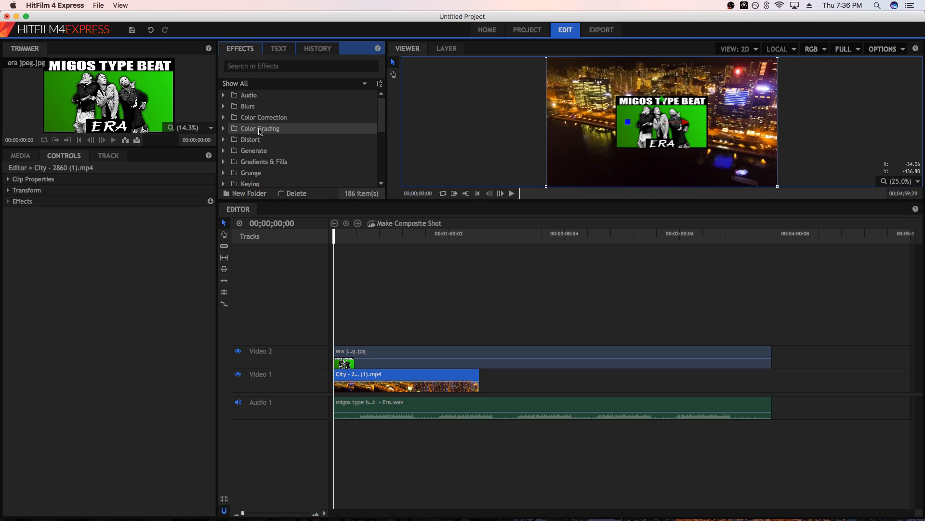
{"action": "left_click", "coordinate": [224, 129]}
{"action": "left_click", "coordinate": [260, 161]}
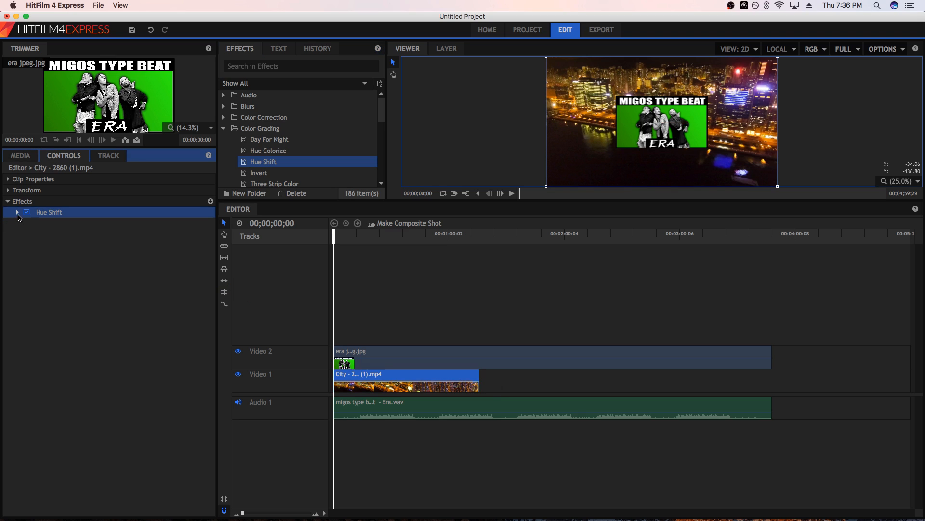
{"action": "left_click", "coordinate": [18, 213]}
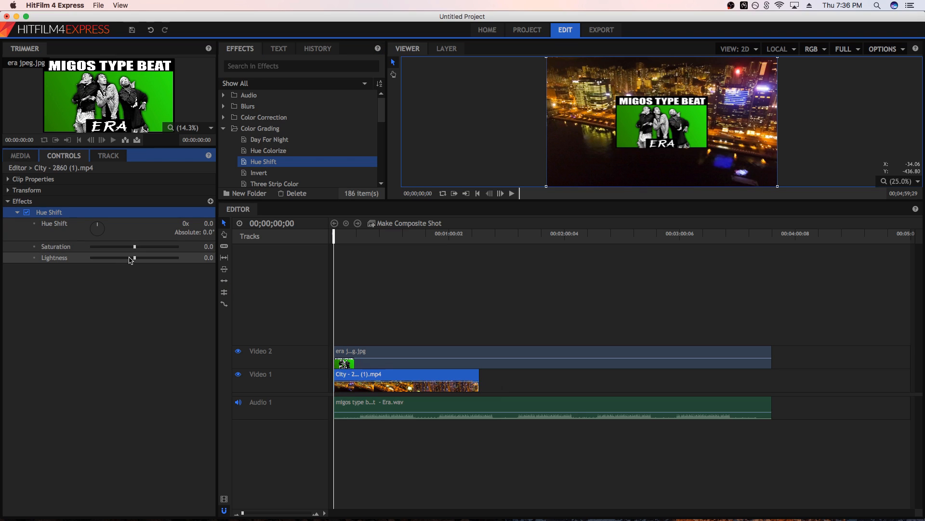
{"action": "left_click_drag", "start_coordinate": [134, 246], "coordinate": [1, 246]}
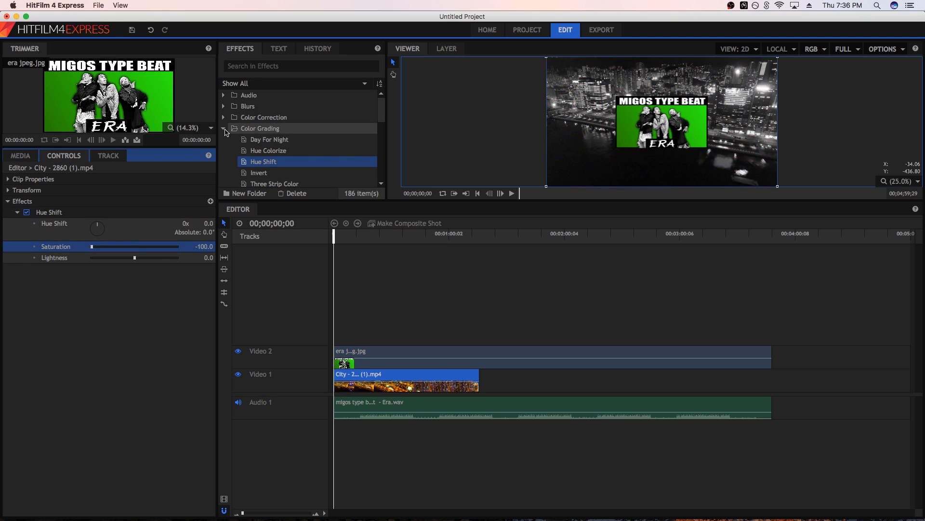
{"action": "left_click_drag", "start_coordinate": [135, 258], "coordinate": [135, 261]}
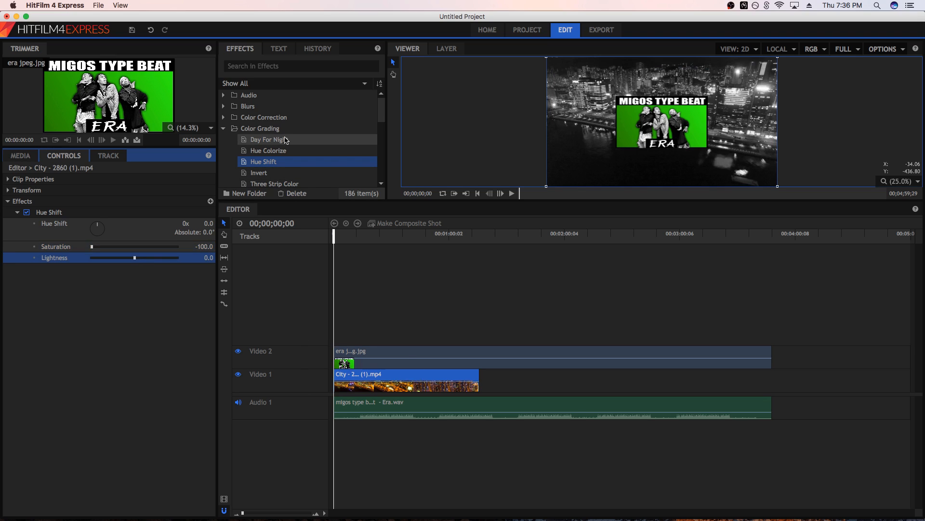
Add a Cross Dissolve video transition to the start of the city clip on Video 1
{"action": "left_click", "coordinate": [230, 129]}
{"action": "left_click", "coordinate": [223, 128]}
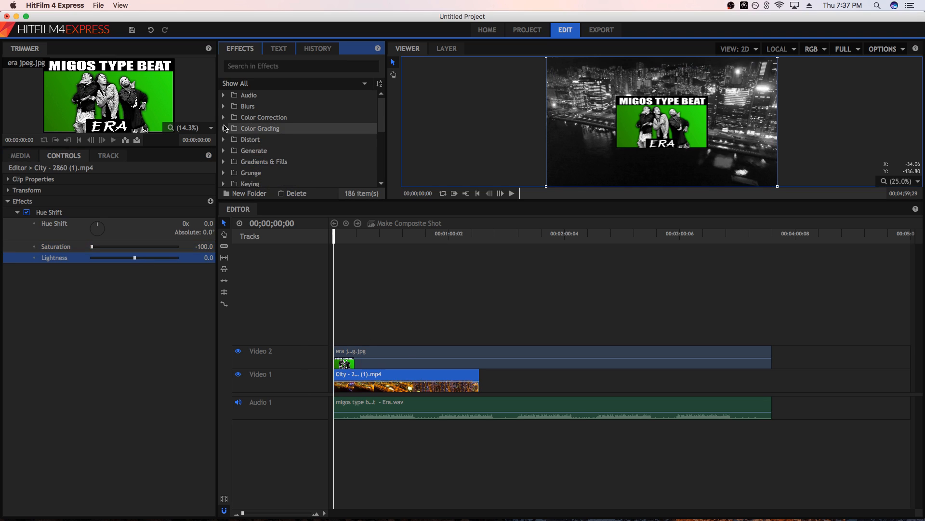
{"action": "scroll", "coordinate": [260, 153], "scroll_direction": "down", "scroll_amount": 5}
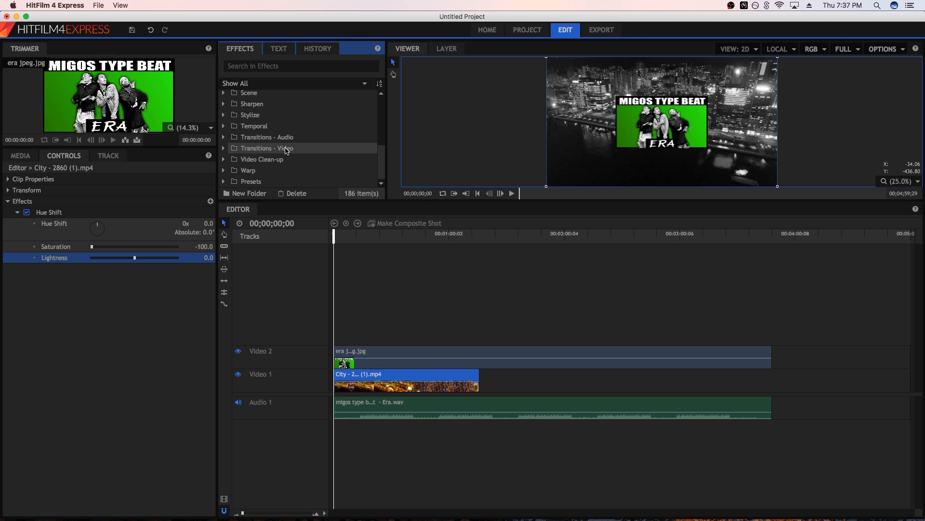
{"action": "left_click", "coordinate": [224, 149]}
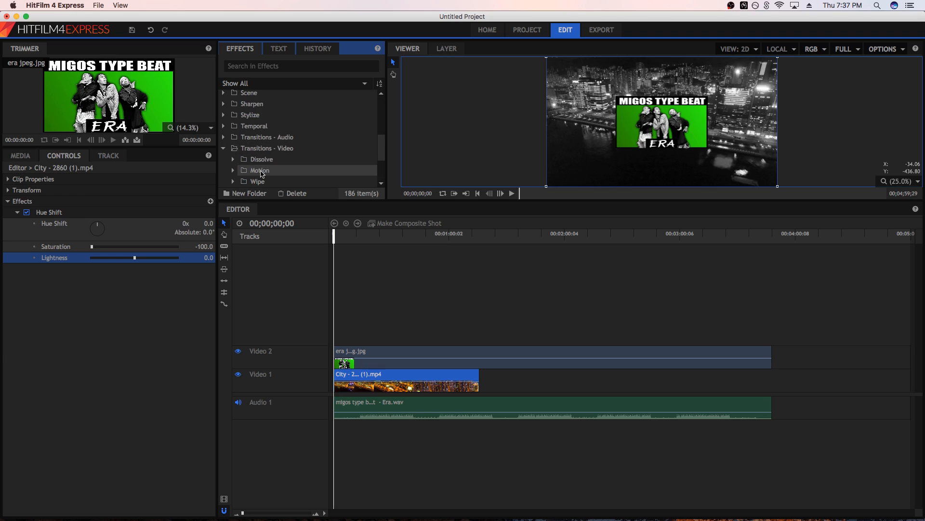
{"action": "left_click", "coordinate": [233, 159]}
{"action": "scroll", "coordinate": [283, 179], "scroll_direction": "down", "scroll_amount": 3}
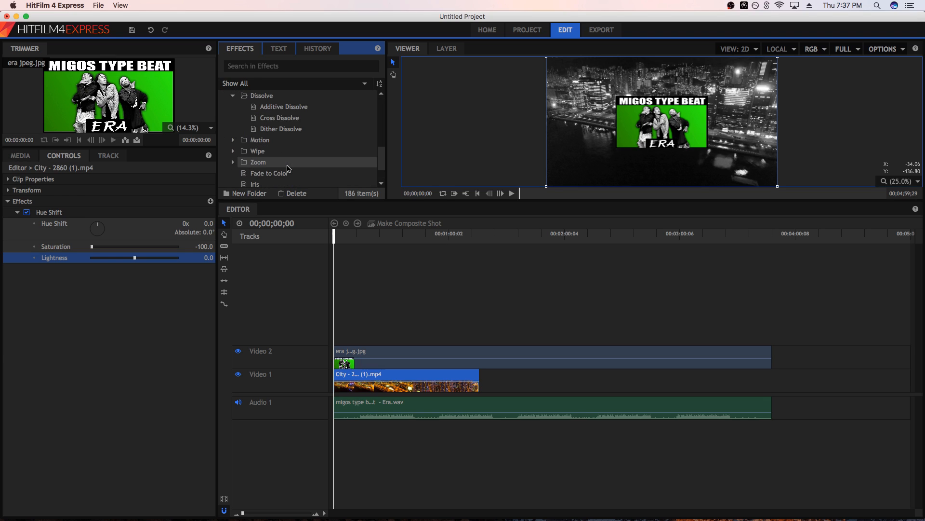
{"action": "mouse_move", "coordinate": [282, 118]}
{"action": "left_mouse_down"}
{"action": "mouse_move", "coordinate": [409, 304]}
{"action": "mouse_move", "coordinate": [336, 355]}
{"action": "mouse_move", "coordinate": [339, 384]}
{"action": "mouse_move", "coordinate": [345, 375]}
{"action": "left_mouse_up"}
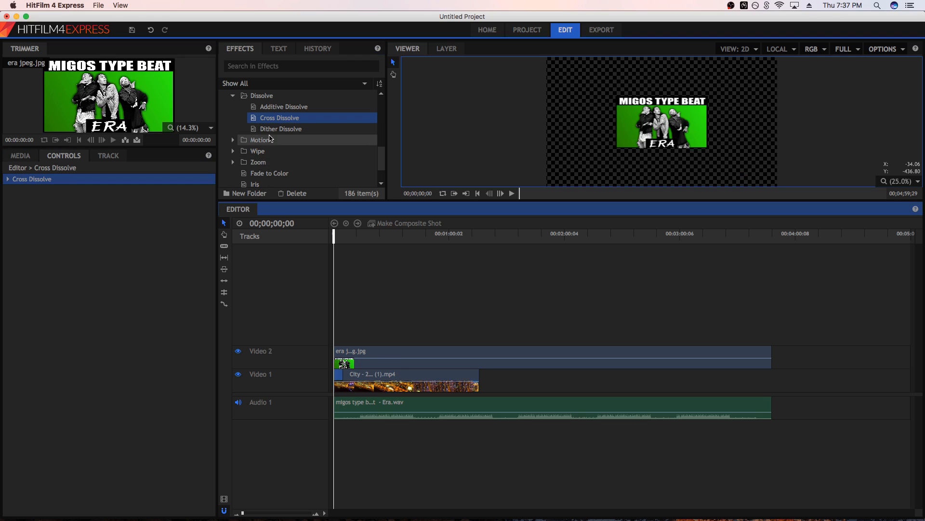
Add a Zoom transition to the start of era jpeg.jpg on Video 2 and play the opening to check it
{"action": "left_click", "coordinate": [234, 163]}
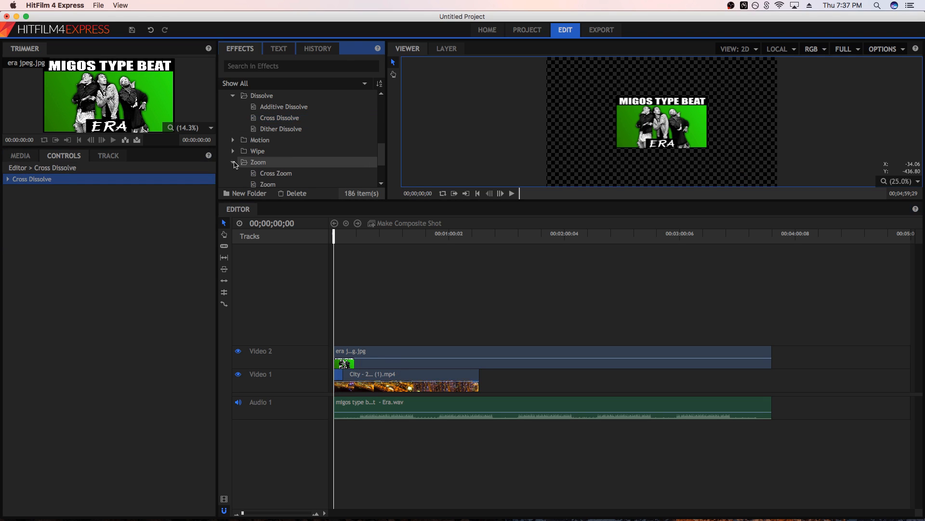
{"action": "left_click_drag", "start_coordinate": [264, 185], "coordinate": [336, 354]}
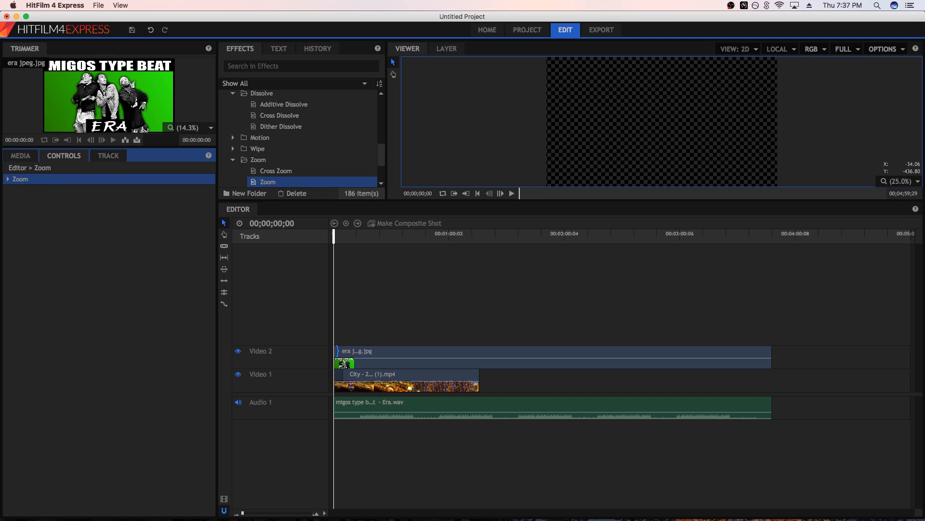
{"action": "left_click", "coordinate": [337, 351]}
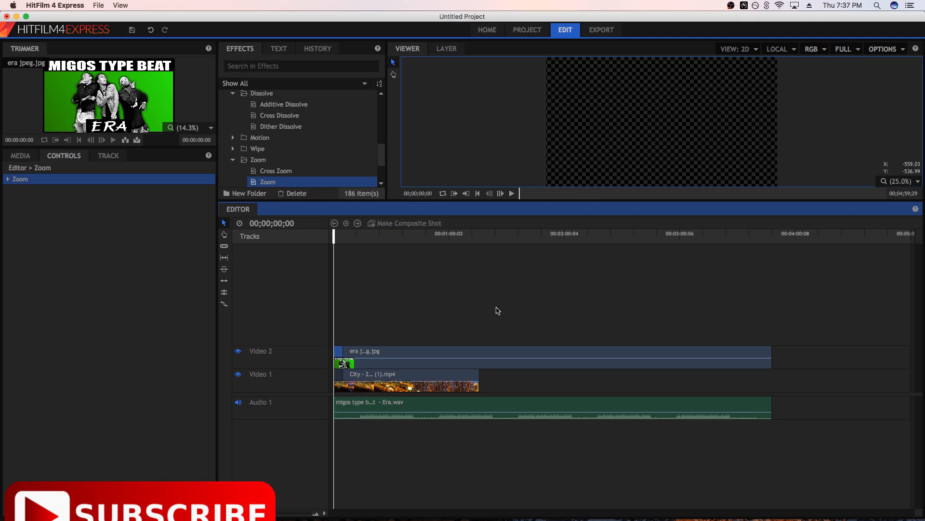
{"action": "key", "text": "space"}
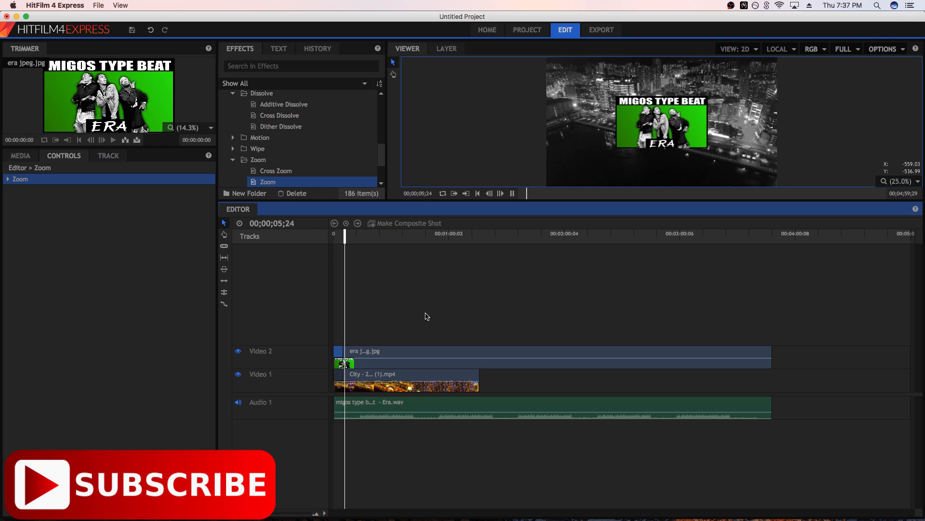
{"action": "key", "text": "space"}
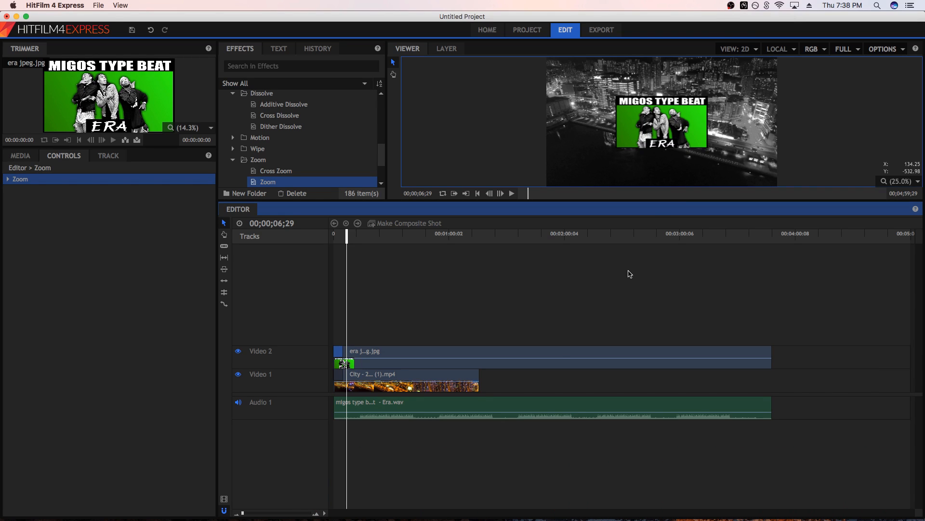
Duplicate the city clip twice along Video 1 to reach the end of the beat, deleting the copied Cross Dissolve
{"action": "left_click", "coordinate": [410, 386]}
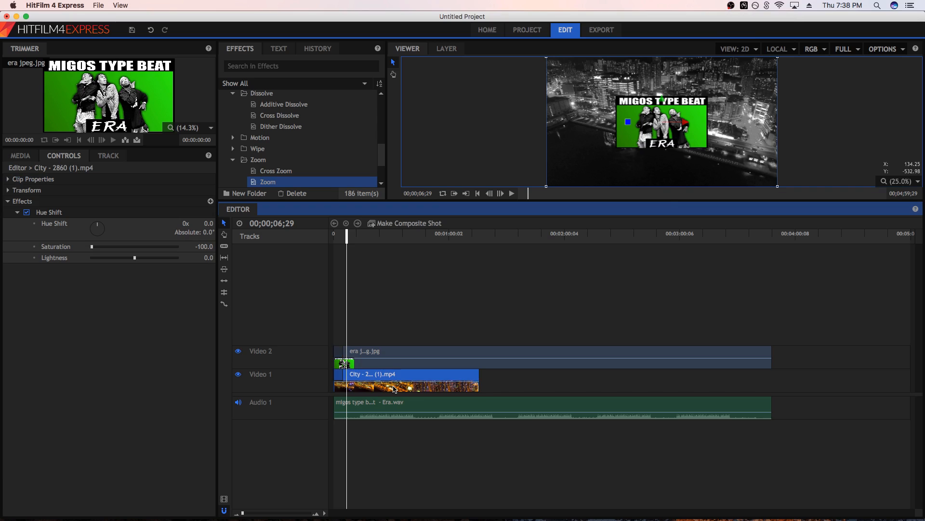
{"action": "left_click_drag", "start_coordinate": [378, 379], "coordinate": [526, 382]}
{"action": "left_click", "coordinate": [489, 375]}
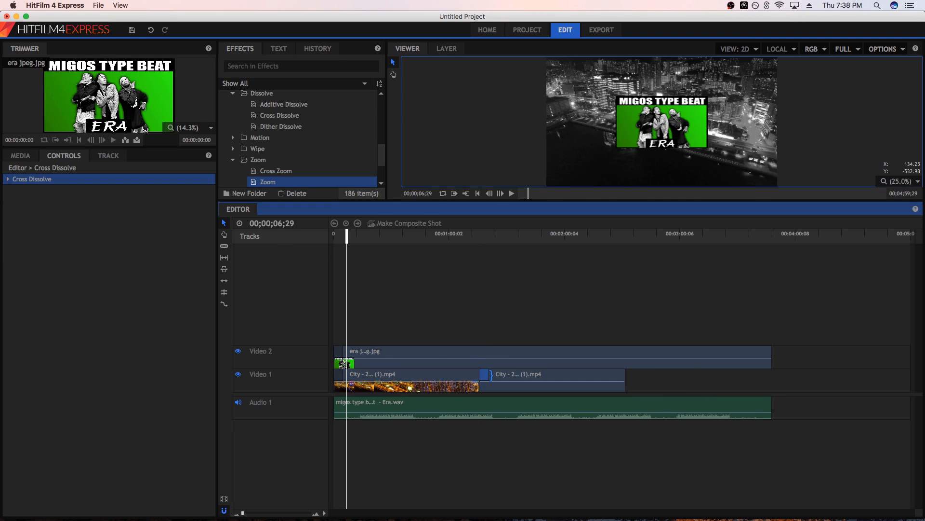
{"action": "key", "text": "Delete"}
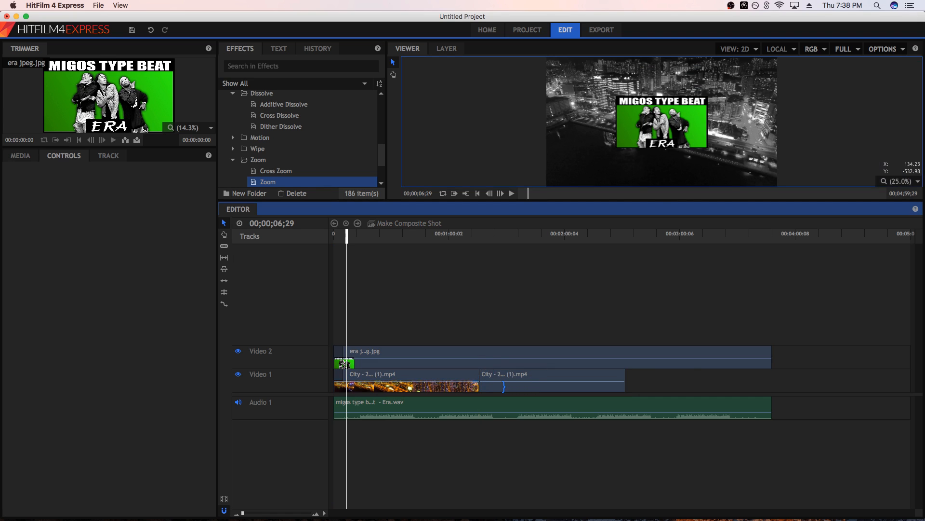
{"action": "left_click", "coordinate": [497, 376]}
{"action": "left_click_drag", "start_coordinate": [497, 387], "coordinate": [647, 385]}
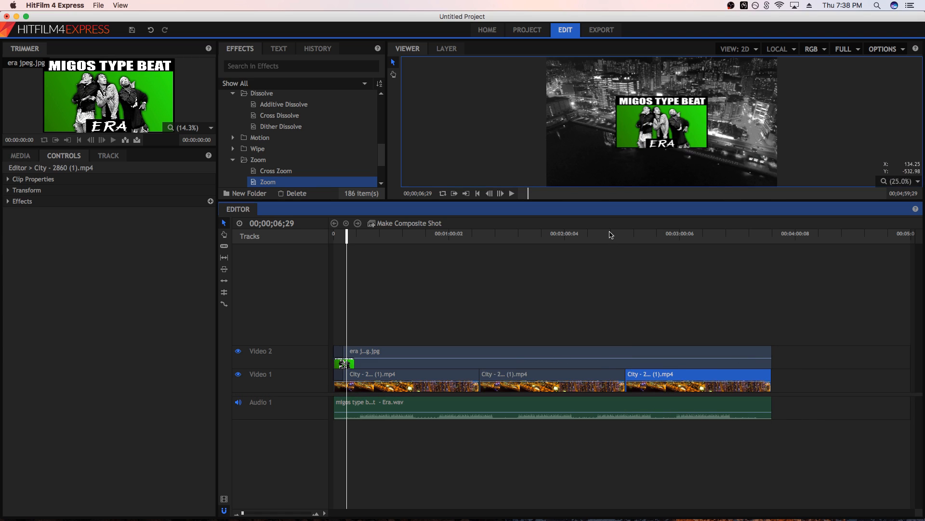
Play parts of the first and second city clips to check the footage behind the thumbnail image
{"action": "left_click", "coordinate": [434, 237]}
{"action": "key", "text": "space"}
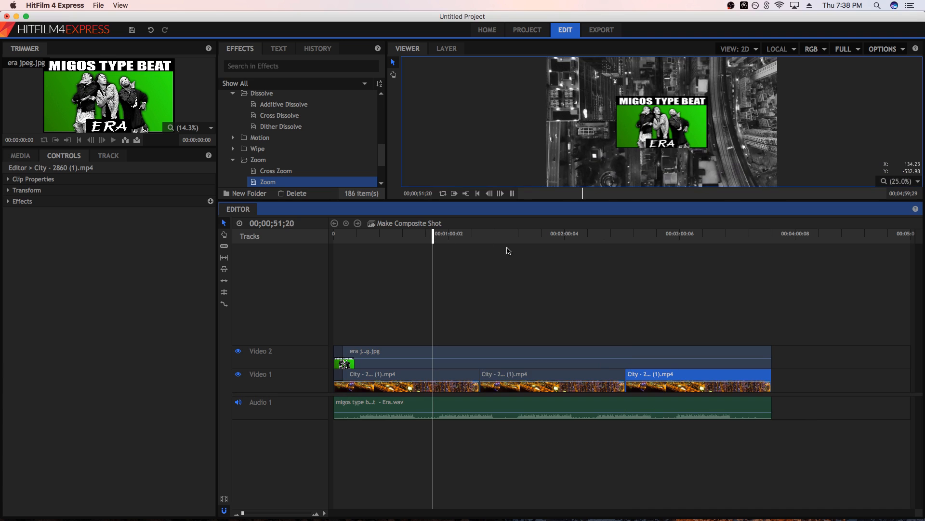
{"action": "left_click", "coordinate": [519, 236]}
{"action": "key", "text": "space"}
{"action": "key", "text": "space"}
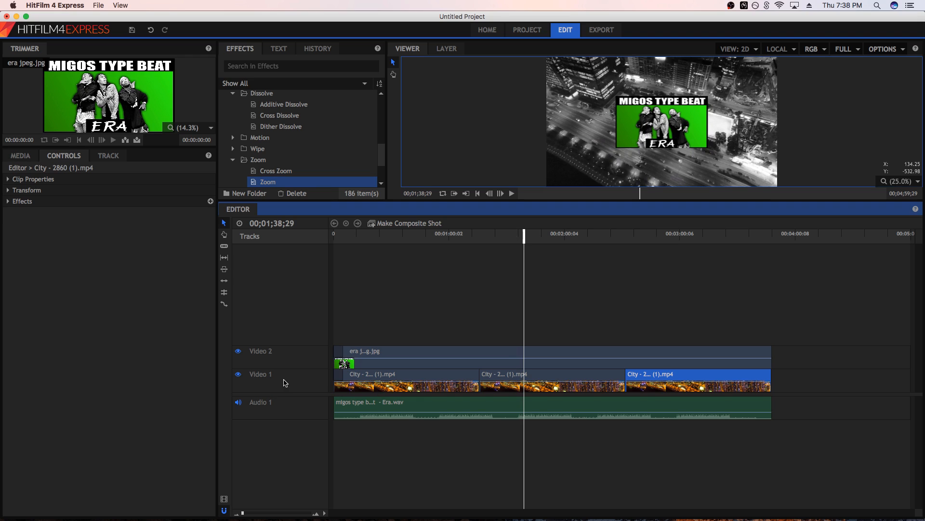
Delete the second and third city clips from Video 1, keeping only the first one
{"action": "left_click", "coordinate": [548, 384]}
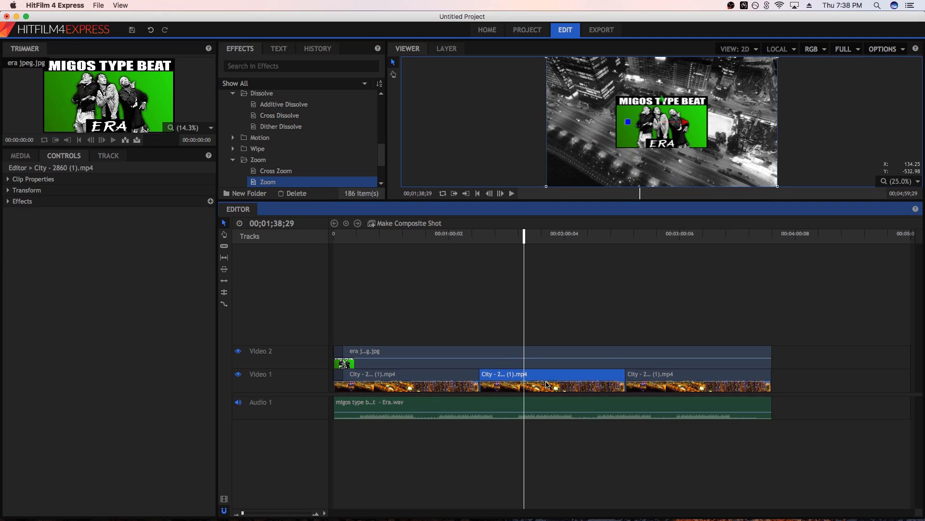
{"action": "key", "text": "Delete"}
{"action": "left_click", "coordinate": [681, 382]}
{"action": "key", "text": "Delete"}
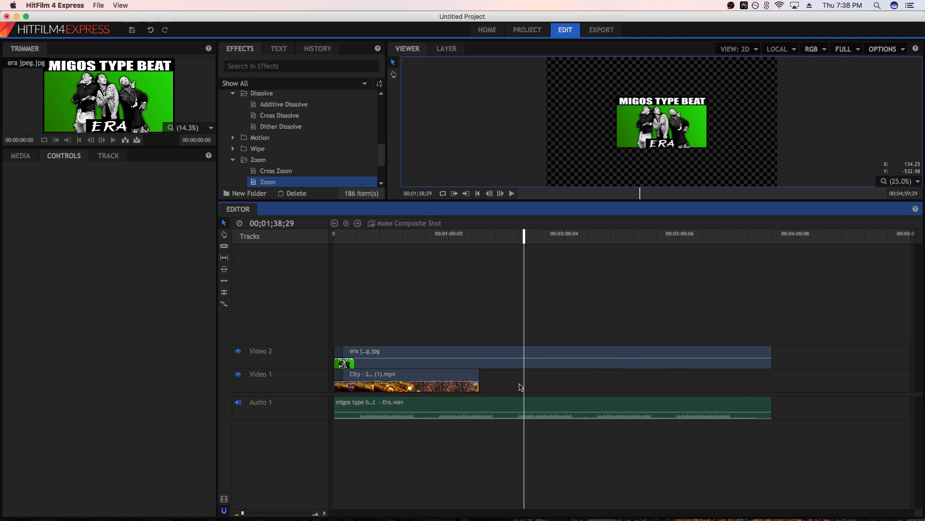
Apply the Color Gradient effect to the city clip on Video 1 and preview the frame at 00;00;31;16
{"action": "left_click", "coordinate": [384, 378]}
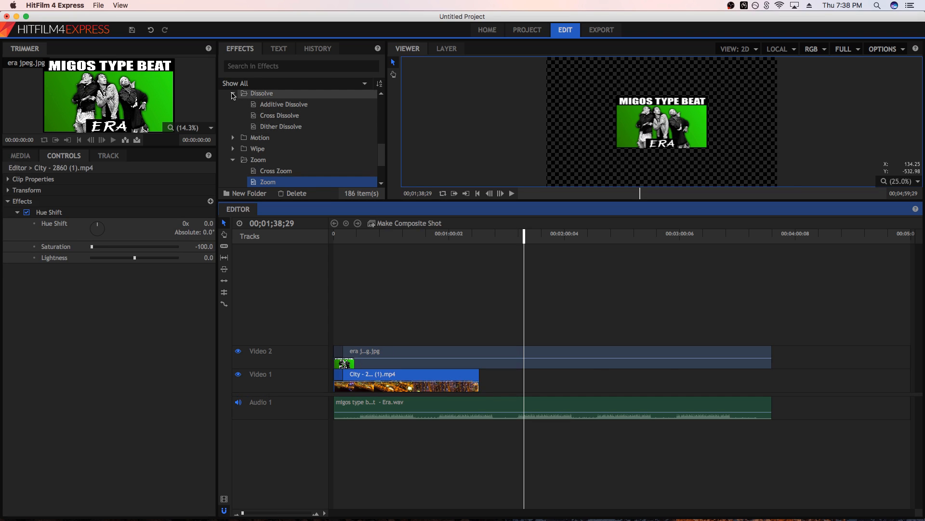
{"action": "left_click", "coordinate": [233, 93]}
{"action": "left_click", "coordinate": [233, 127]}
{"action": "scroll", "coordinate": [234, 129], "scroll_direction": "up", "scroll_amount": 10}
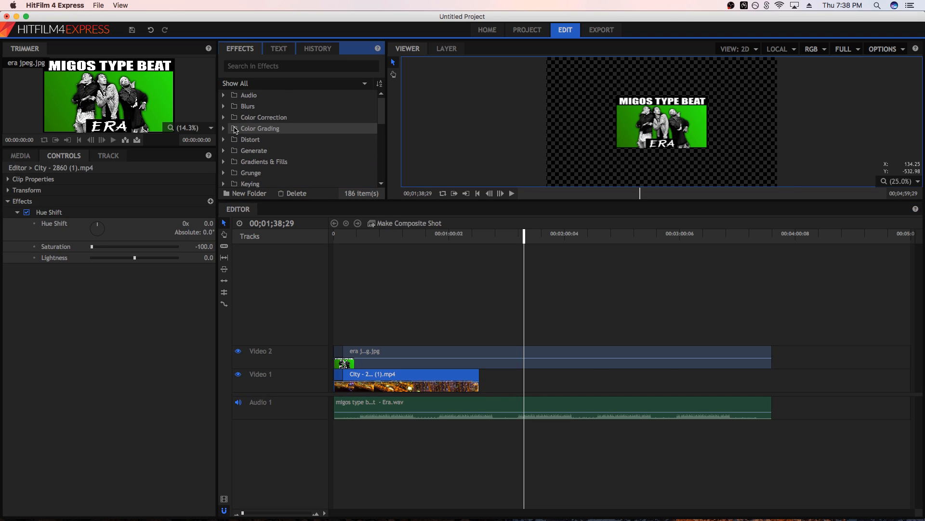
{"action": "left_click", "coordinate": [222, 162]}
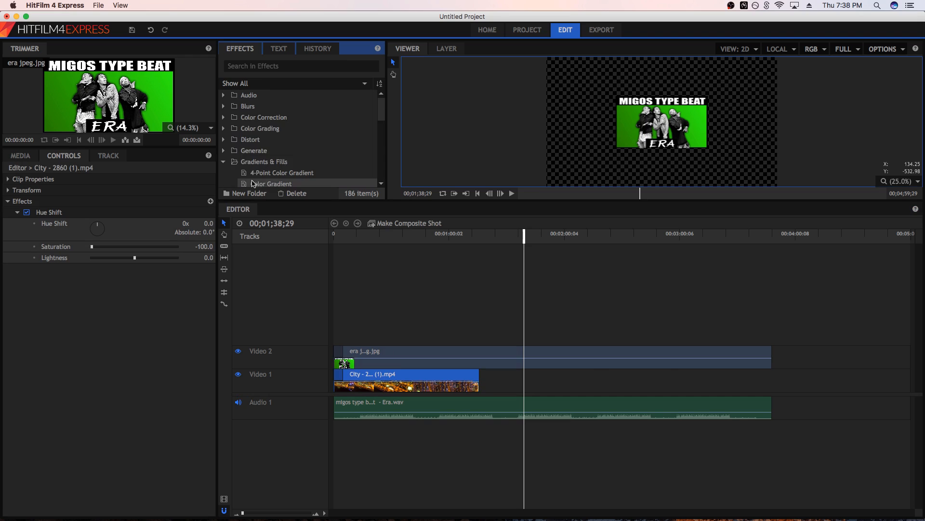
{"action": "scroll", "coordinate": [294, 150], "scroll_direction": "down", "scroll_amount": 3}
{"action": "left_click_drag", "start_coordinate": [282, 123], "coordinate": [390, 383]}
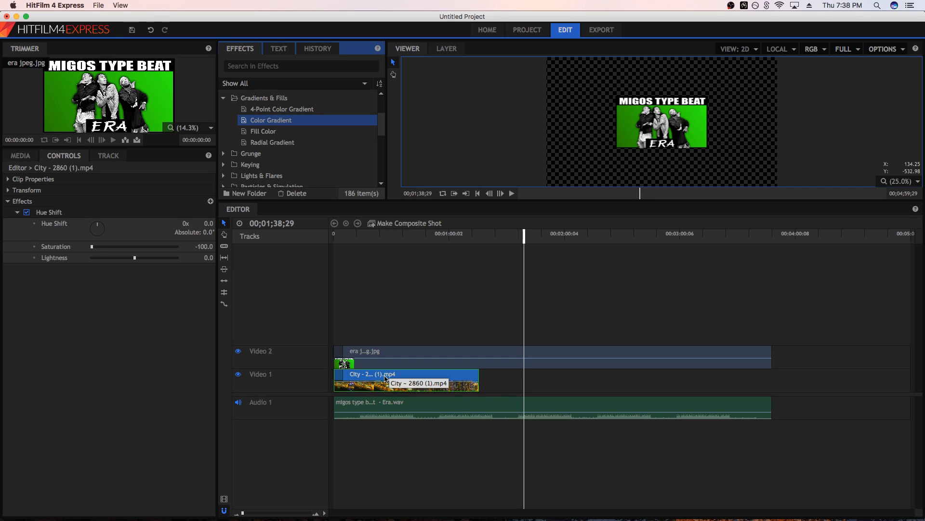
{"action": "left_click", "coordinate": [394, 236]}
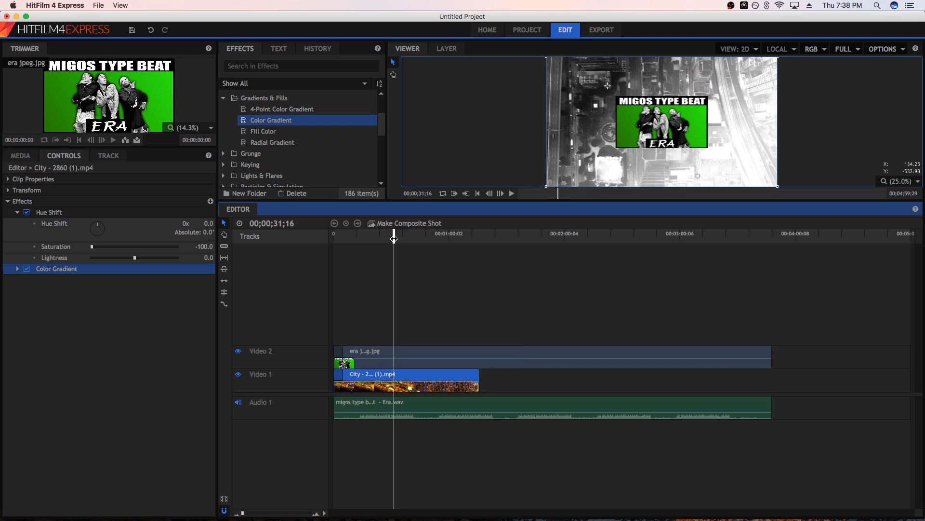
Set the gradient's start color to bright green (38, 255, 6), moving its start point to the frame's upper right and end point to the lower left
{"action": "left_click", "coordinate": [17, 269]}
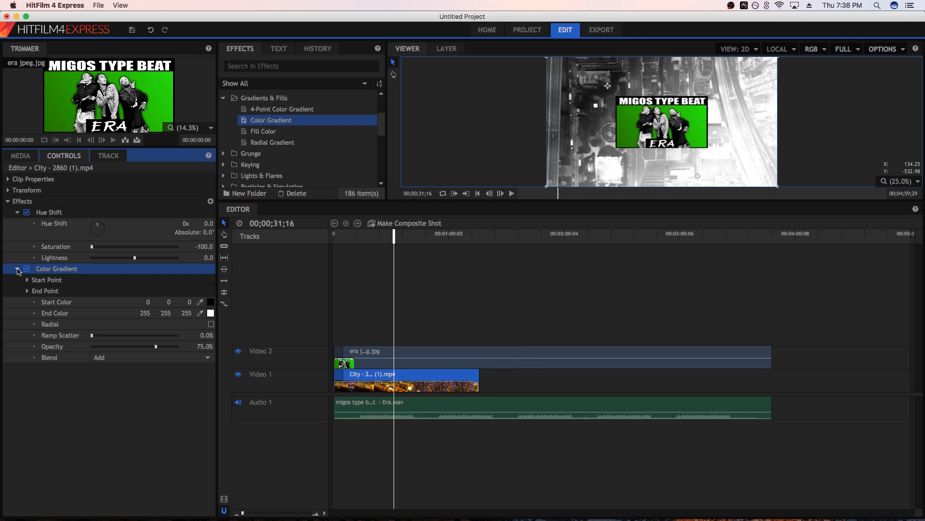
{"action": "left_click", "coordinate": [210, 303]}
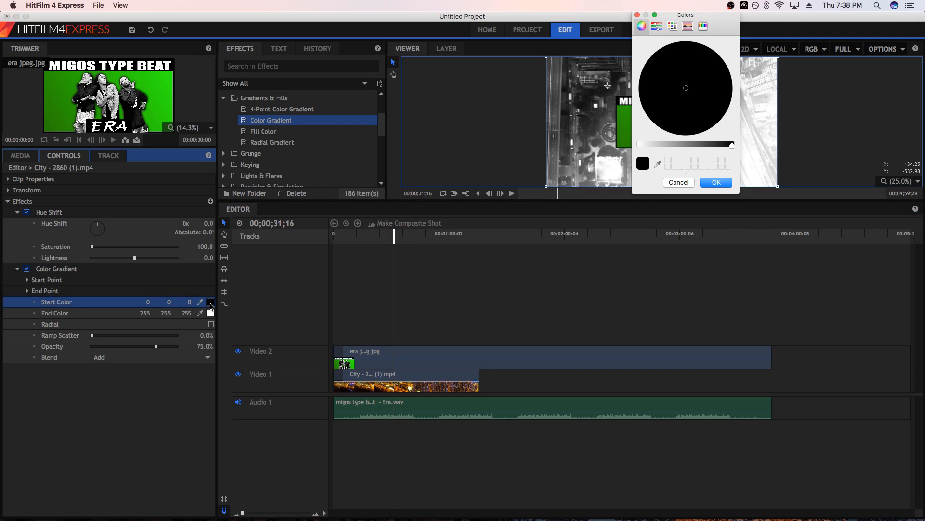
{"action": "left_click_drag", "start_coordinate": [733, 147], "coordinate": [592, 147]}
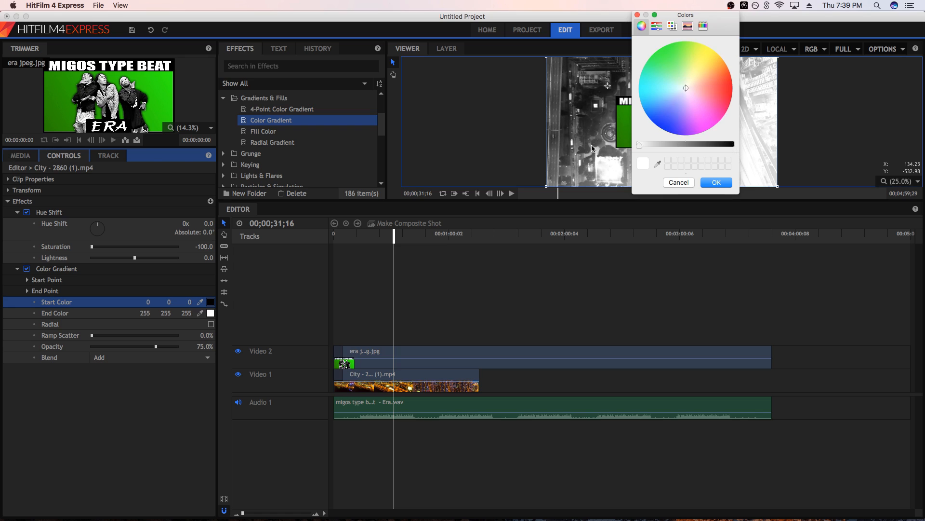
{"action": "left_click_drag", "start_coordinate": [687, 87], "coordinate": [664, 46]}
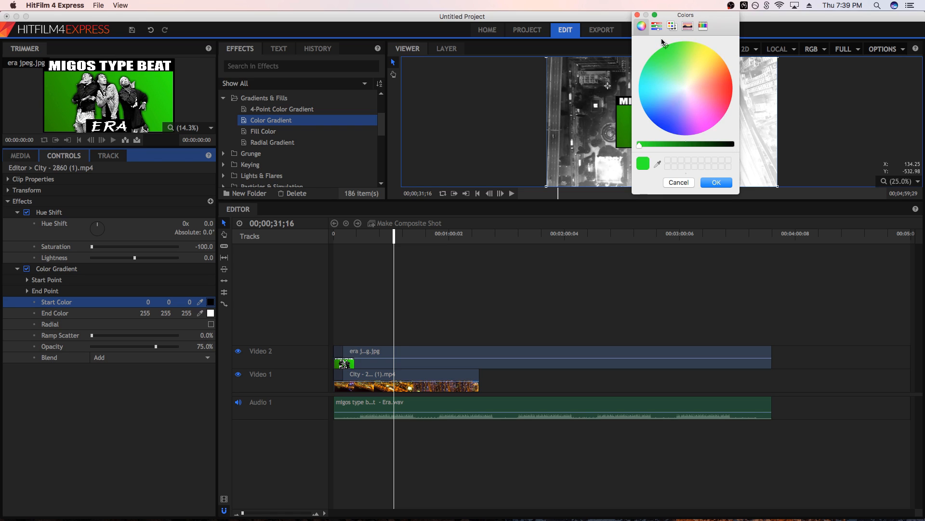
{"action": "left_click", "coordinate": [716, 182]}
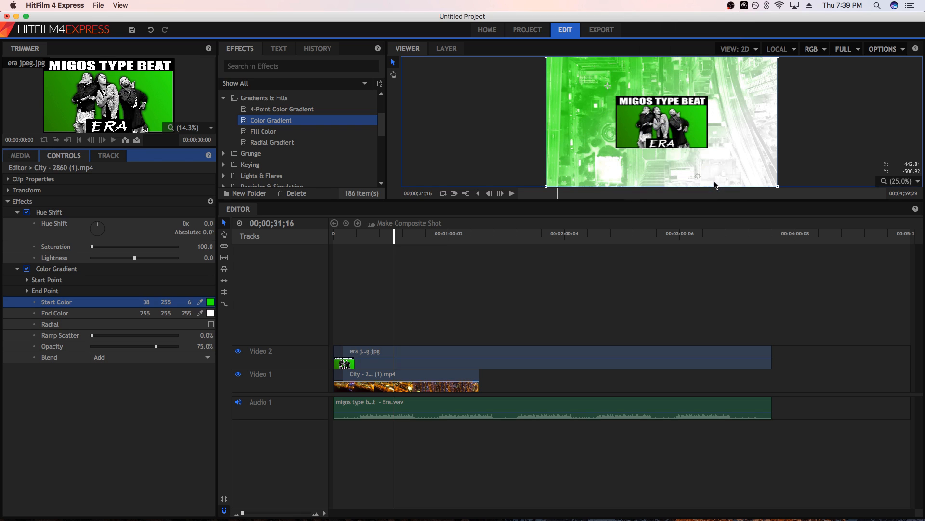
{"action": "left_click_drag", "start_coordinate": [609, 86], "coordinate": [733, 98]}
{"action": "left_click_drag", "start_coordinate": [699, 176], "coordinate": [573, 175]}
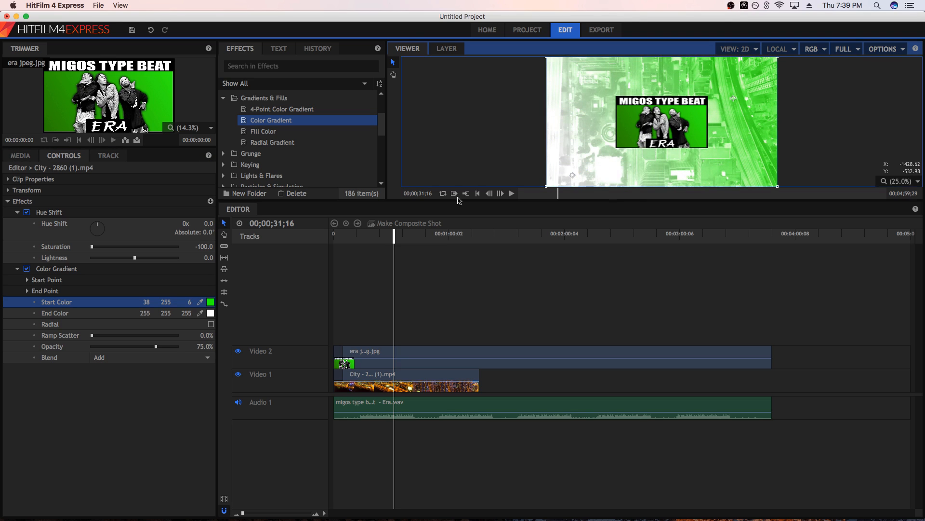
Set the gradient's end color to darker green (20, 156, 36) and its blend mode to Hardlight
{"action": "left_click", "coordinate": [210, 313]}
{"action": "left_click", "coordinate": [651, 56]}
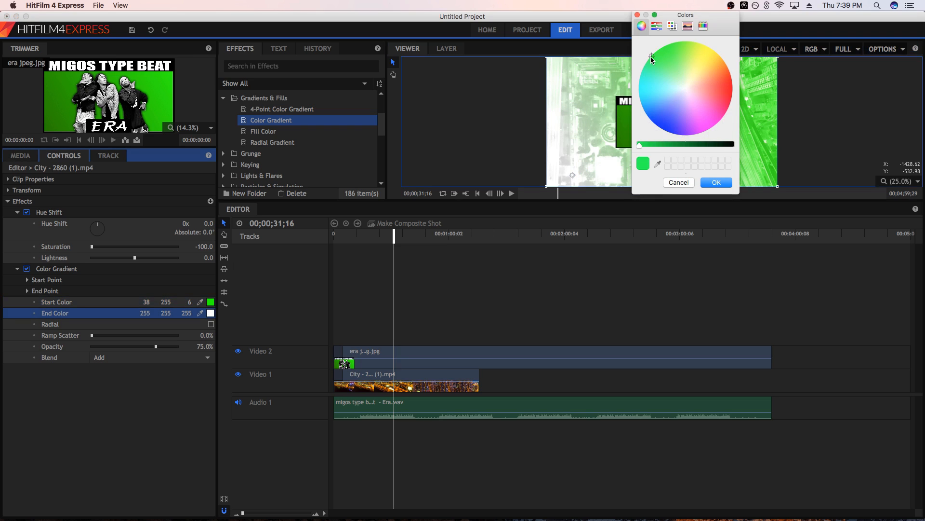
{"action": "left_click_drag", "start_coordinate": [640, 144], "coordinate": [675, 145]}
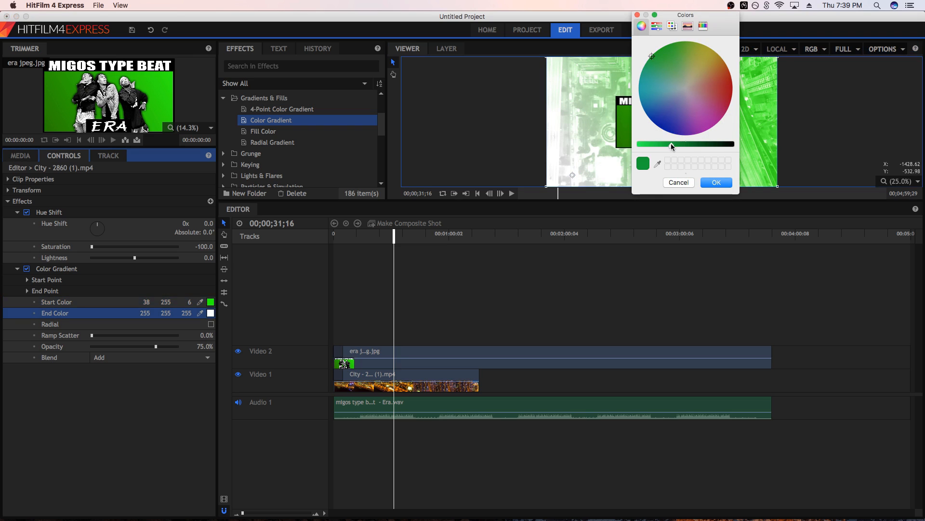
{"action": "left_click", "coordinate": [713, 184]}
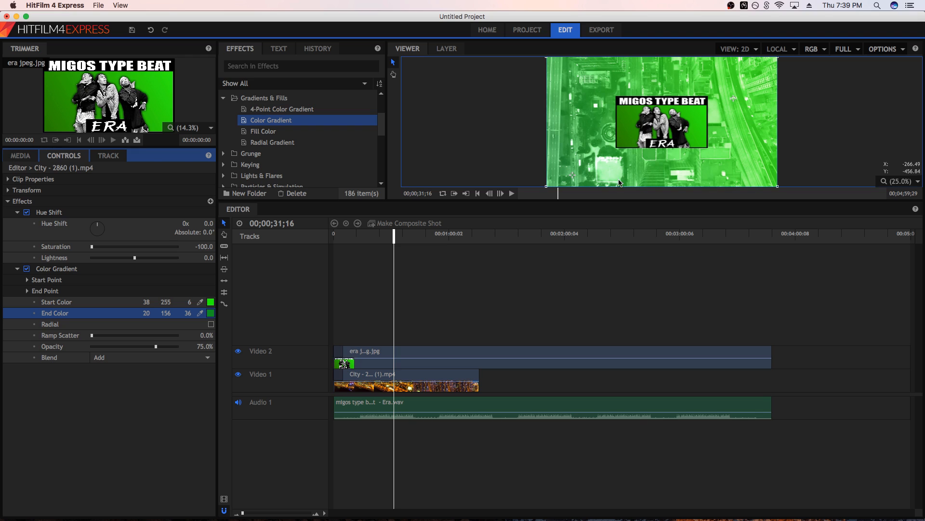
{"action": "left_click", "coordinate": [114, 358]}
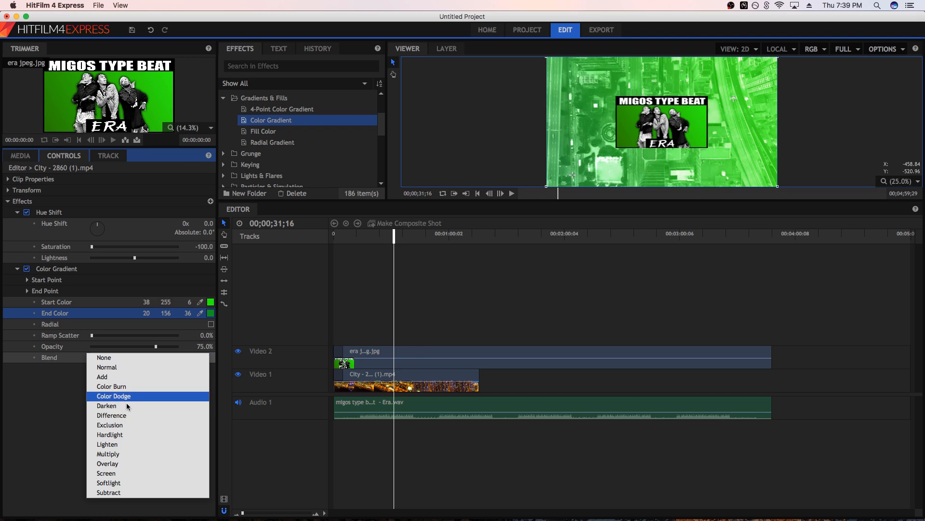
{"action": "left_click", "coordinate": [123, 434]}
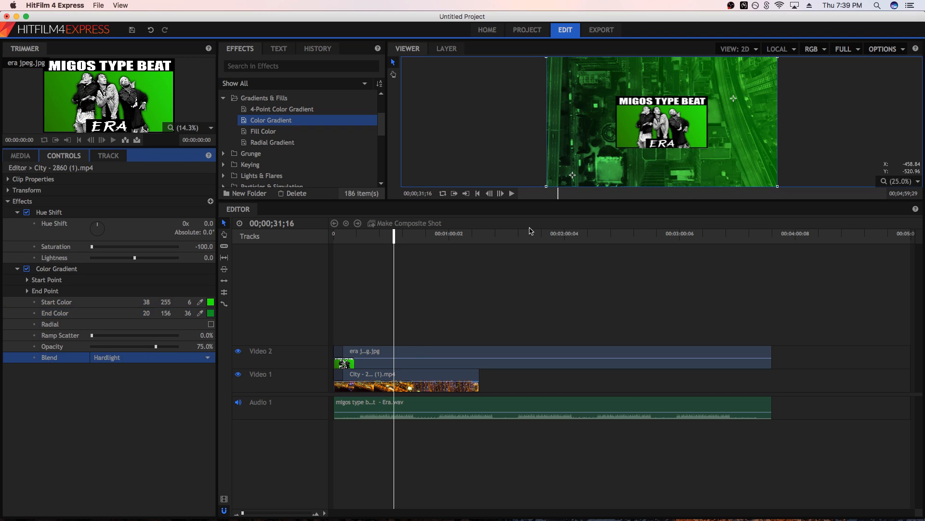
{"action": "left_click", "coordinate": [580, 306]}
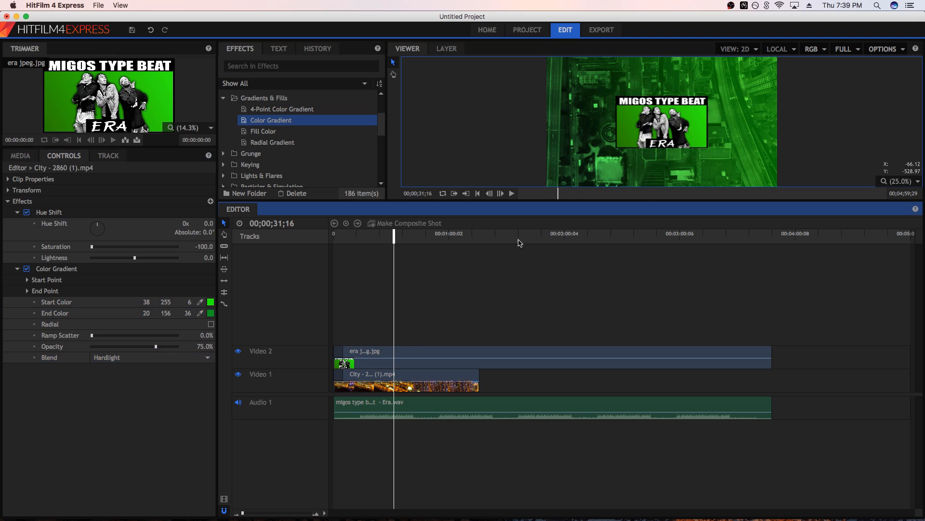
Darken the gradient's start color to (34, 224, 7) and move its start and end points slightly outward toward the frame corners
{"action": "left_click", "coordinate": [210, 302]}
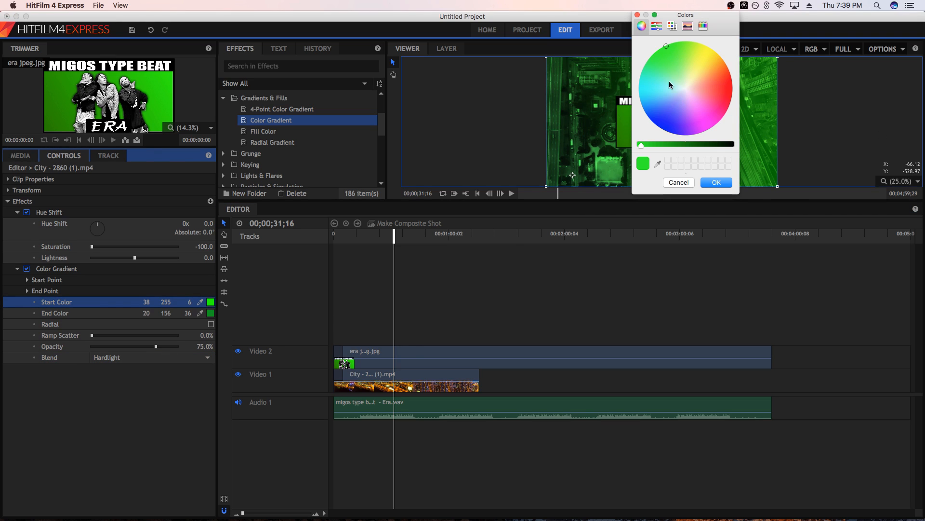
{"action": "left_click_drag", "start_coordinate": [646, 145], "coordinate": [651, 145]}
{"action": "left_click", "coordinate": [717, 182]}
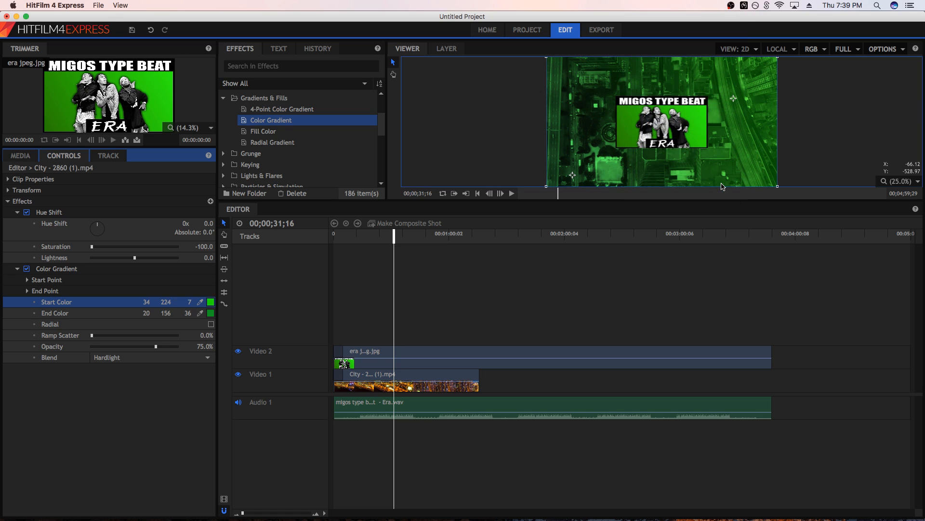
{"action": "left_click_drag", "start_coordinate": [733, 98], "coordinate": [736, 75]}
{"action": "left_click_drag", "start_coordinate": [572, 175], "coordinate": [559, 180]}
Darken the gradient's end color to deep green (13, 106, 27)
{"action": "left_click", "coordinate": [210, 313]}
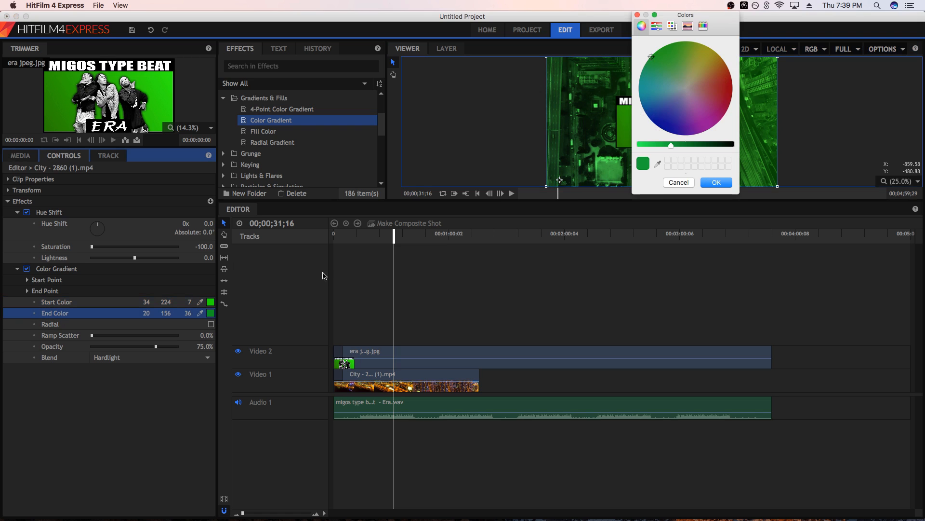
{"action": "left_click_drag", "start_coordinate": [673, 145], "coordinate": [687, 145]}
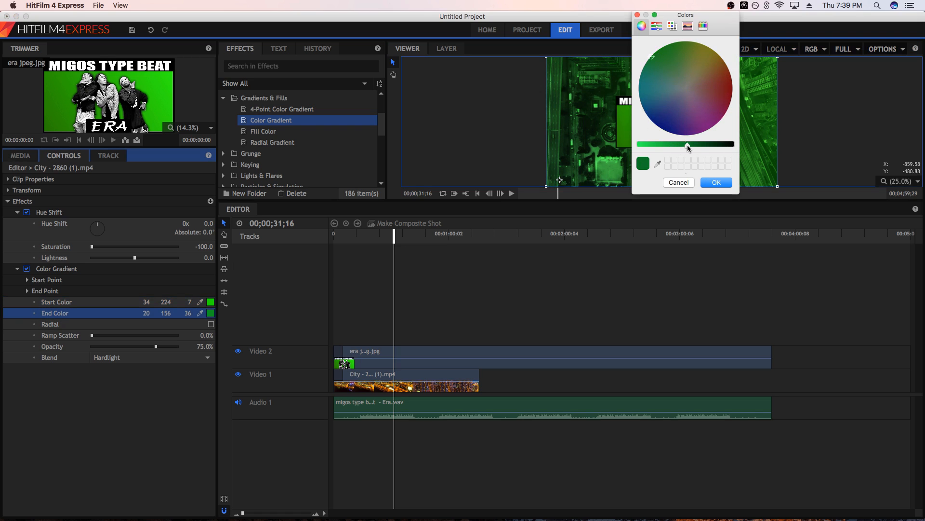
{"action": "left_click", "coordinate": [717, 182]}
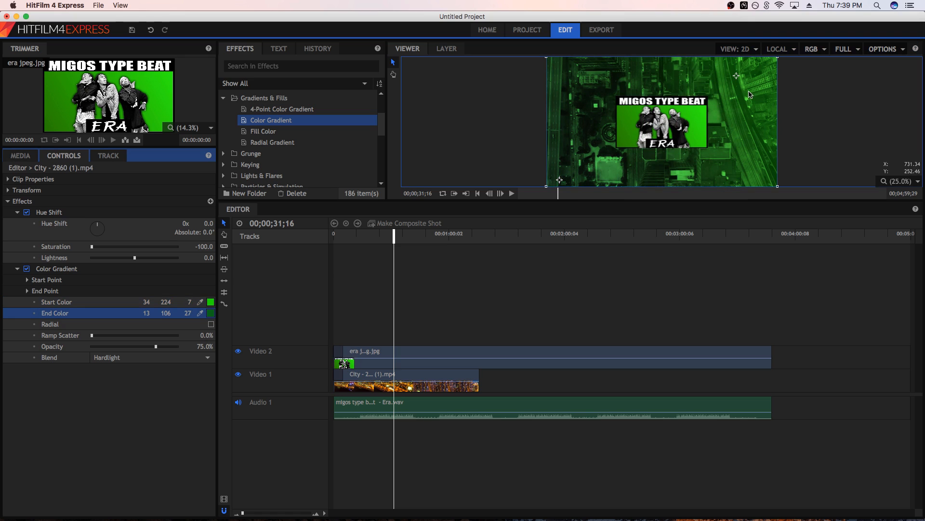
Brighten the gradient's start color to (38, 255, 9) and move its start point to the frame's upper-right corner
{"action": "left_click", "coordinate": [210, 302]}
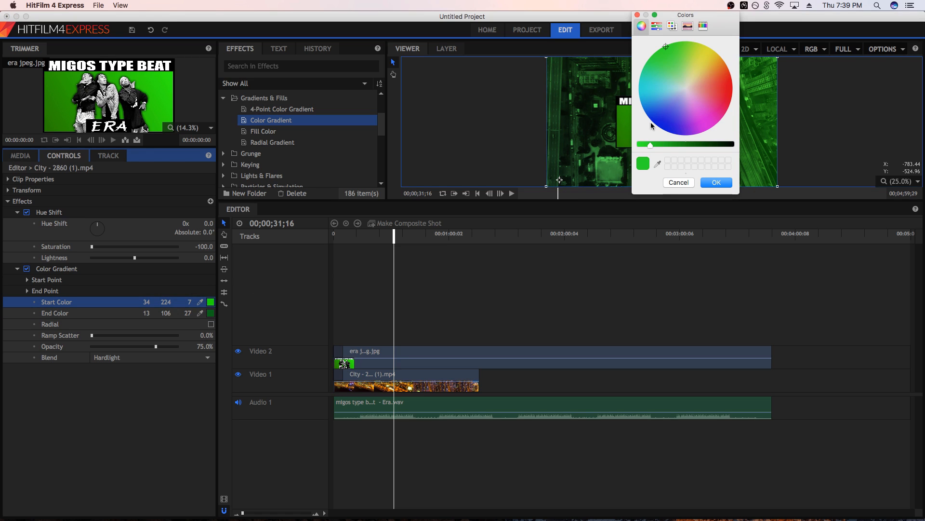
{"action": "left_click_drag", "start_coordinate": [649, 145], "coordinate": [640, 146]}
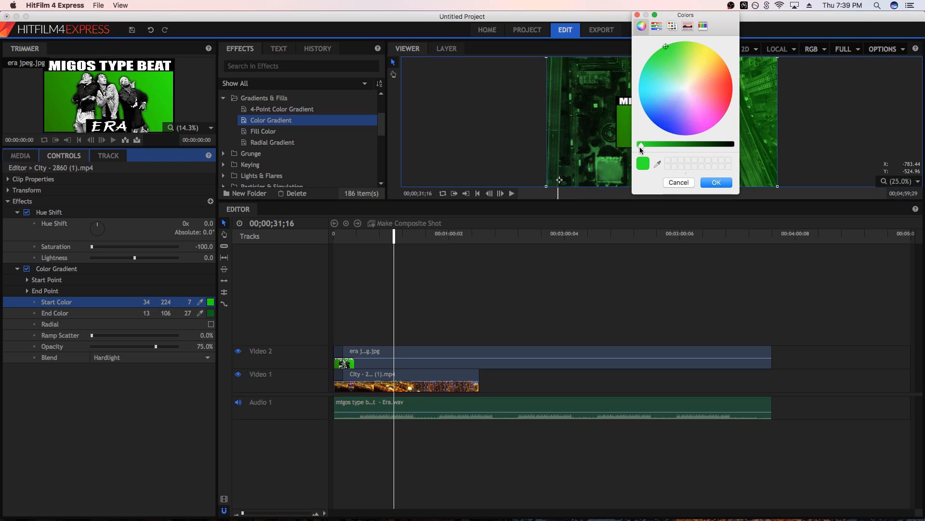
{"action": "left_click", "coordinate": [717, 182]}
{"action": "left_click_drag", "start_coordinate": [743, 89], "coordinate": [778, 63]}
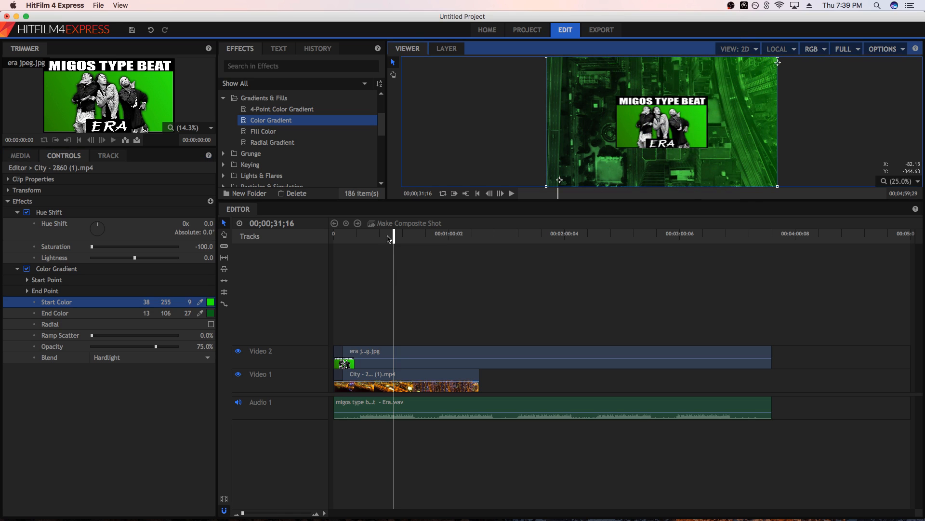
Play the opening from the start of the timeline to check the green gradient over the city footage
{"action": "left_click_drag", "start_coordinate": [394, 236], "coordinate": [335, 236]}
{"action": "key", "text": "space"}
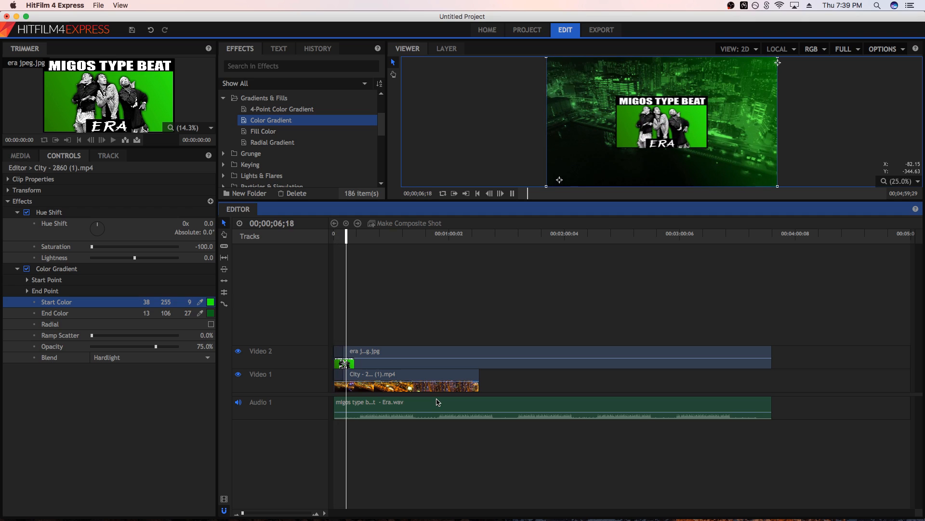
{"action": "key", "text": "space"}
Set the gradient's start color to (34, 228, 8), moving its start point beyond the frame's right edge and its end point just below the thumbnail image
{"action": "left_click", "coordinate": [210, 302]}
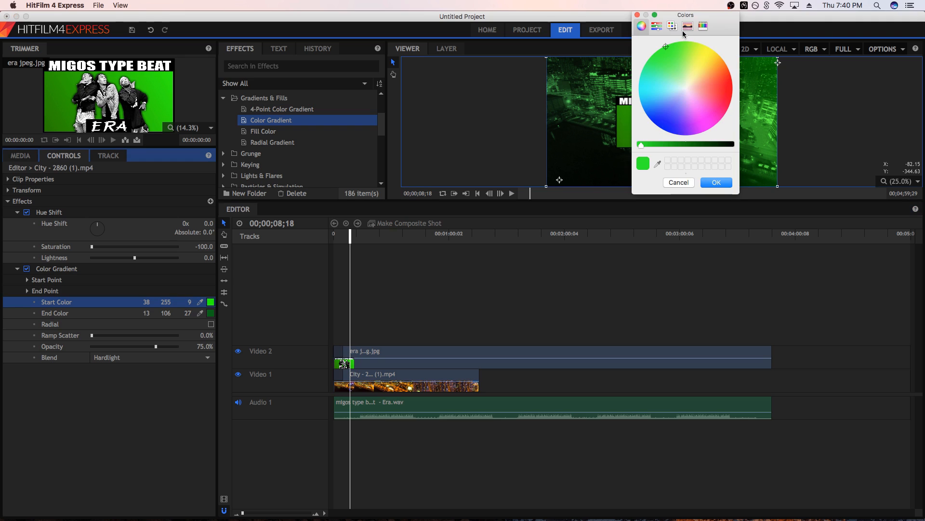
{"action": "left_click_drag", "start_coordinate": [641, 145], "coordinate": [647, 148]}
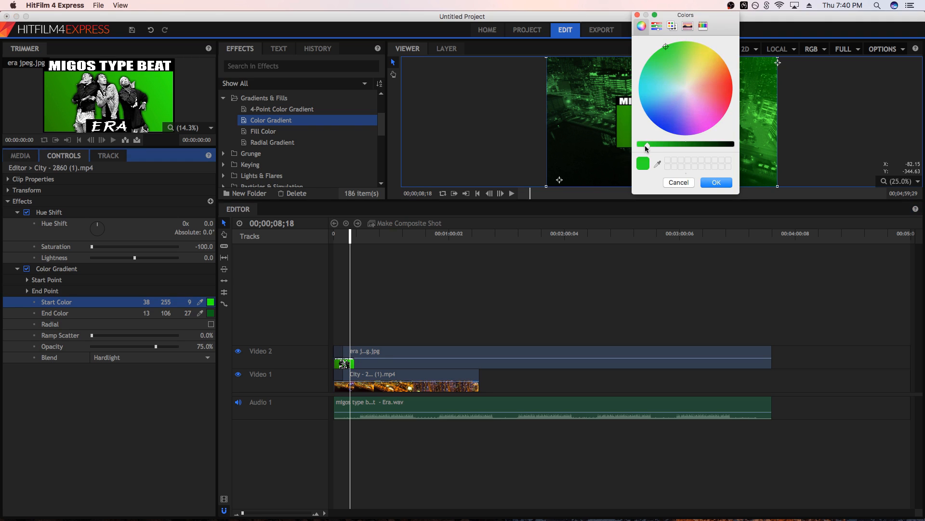
{"action": "left_click", "coordinate": [710, 185]}
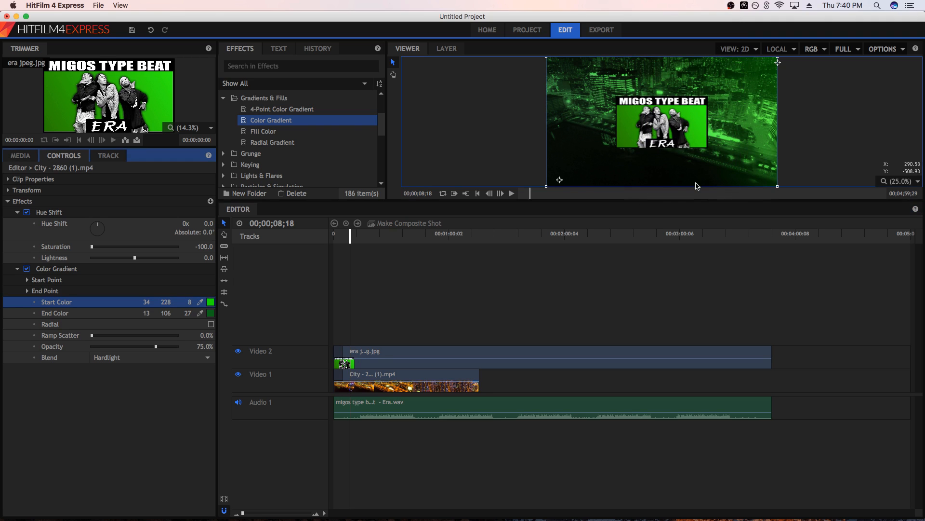
{"action": "left_click_drag", "start_coordinate": [559, 180], "coordinate": [645, 160]}
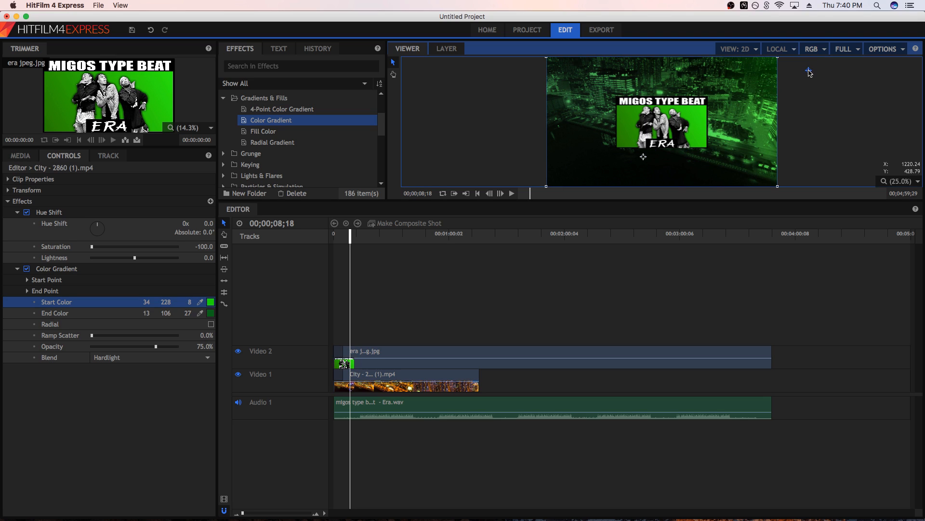
{"action": "mouse_move", "coordinate": [644, 156]}
{"action": "left_mouse_down"}
{"action": "mouse_move", "coordinate": [570, 170]}
{"action": "mouse_move", "coordinate": [622, 163]}
{"action": "left_mouse_up"}
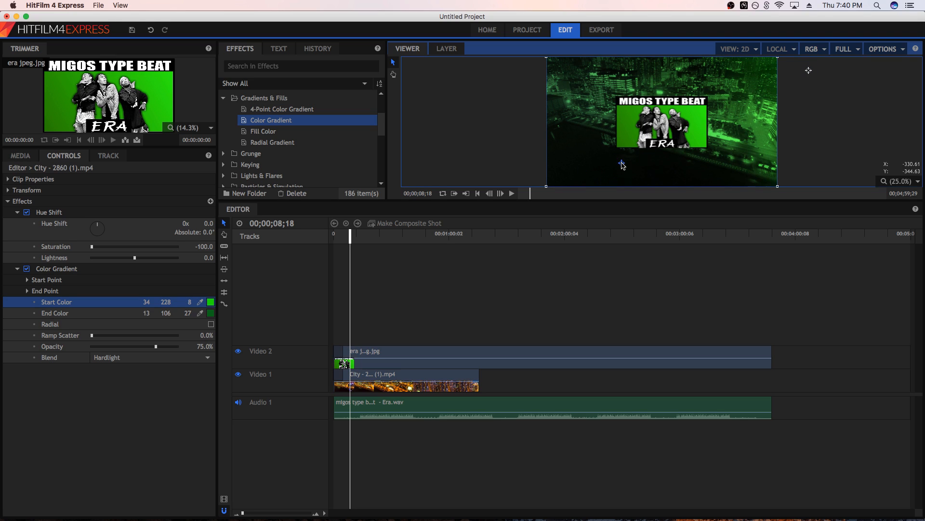
{"action": "left_click", "coordinate": [534, 310]}
Duplicate the graded city clip twice along Video 1 to the end of the beat, deleting the Cross Dissolves on both copies
{"action": "left_click_drag", "start_coordinate": [351, 237], "coordinate": [321, 267]}
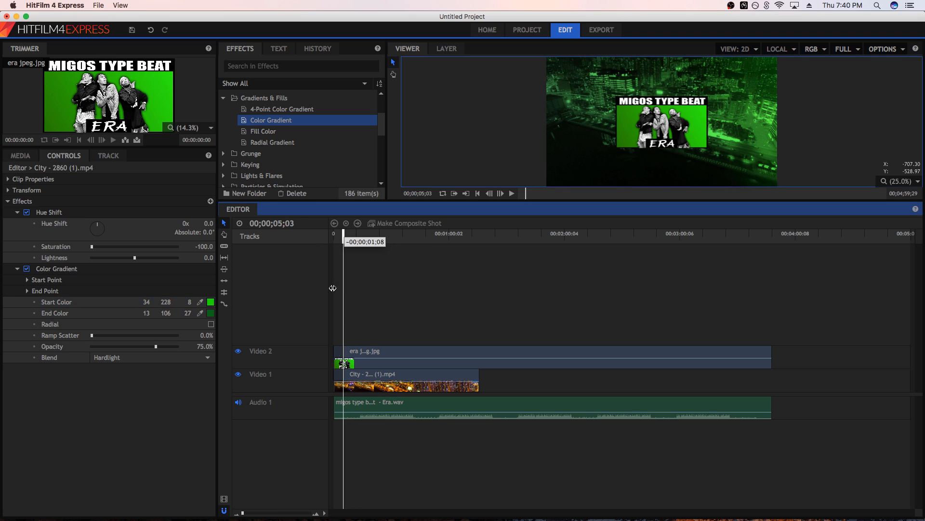
{"action": "left_click", "coordinate": [383, 388]}
{"action": "left_click_drag", "start_coordinate": [385, 381], "coordinate": [660, 378]}
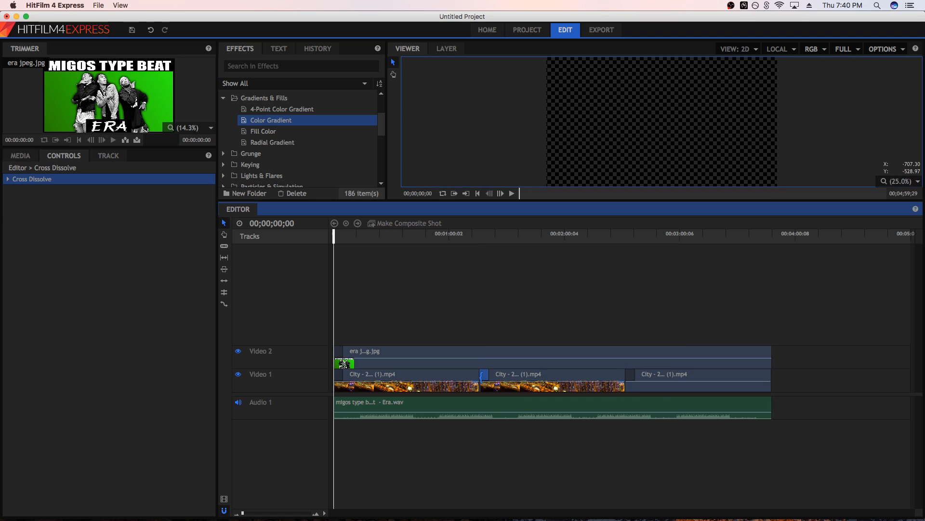
{"action": "key", "text": "Delete"}
{"action": "left_click", "coordinate": [630, 376]}
{"action": "key", "text": "Delete"}
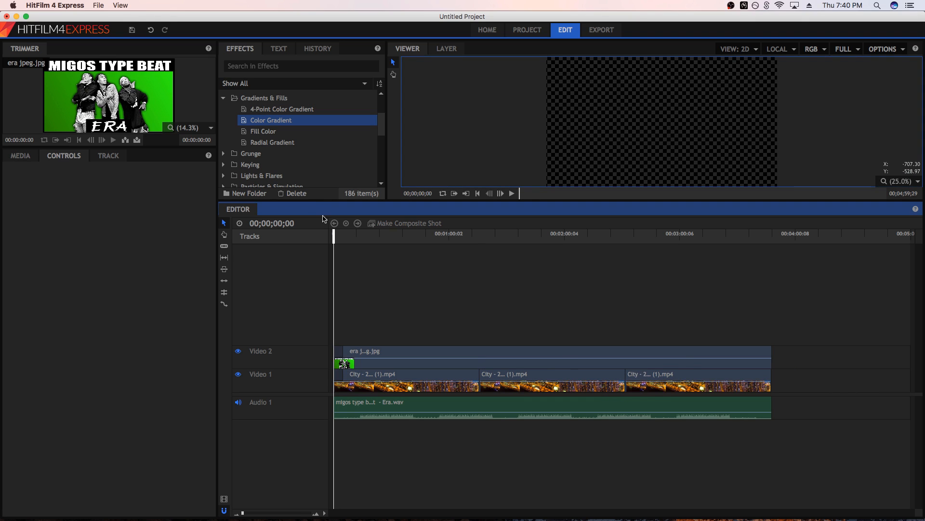
Add a Cross Dissolve to the end of the thumbnail image on Video 2 and to the end of the last city clip
{"action": "left_click", "coordinate": [224, 98]}
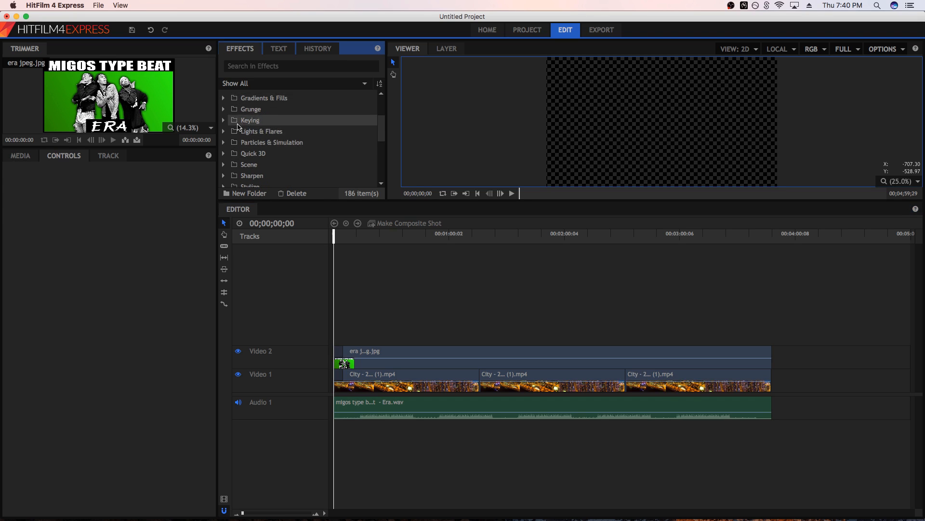
{"action": "scroll", "coordinate": [239, 135], "scroll_direction": "down", "scroll_amount": 5}
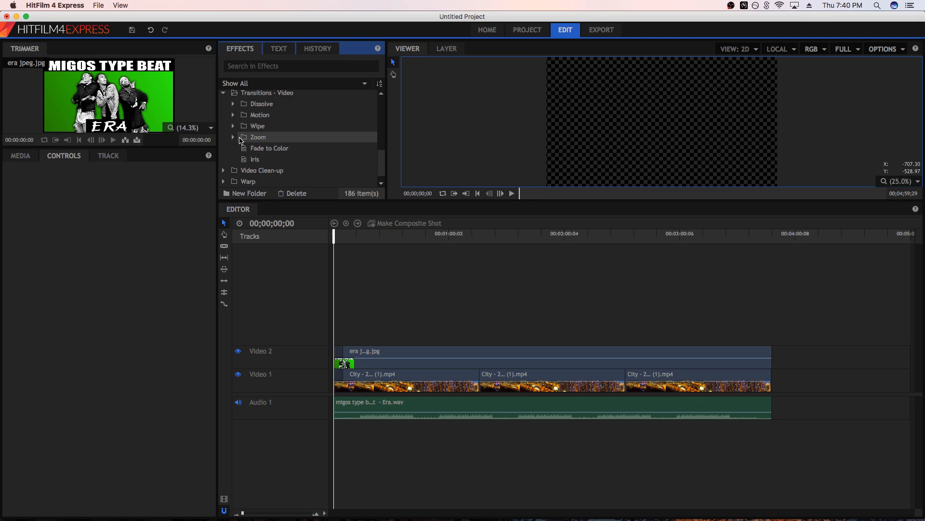
{"action": "left_click", "coordinate": [233, 104]}
{"action": "mouse_move", "coordinate": [279, 126]}
{"action": "left_mouse_down"}
{"action": "mouse_move", "coordinate": [791, 376]}
{"action": "mouse_move", "coordinate": [769, 356]}
{"action": "left_mouse_up"}
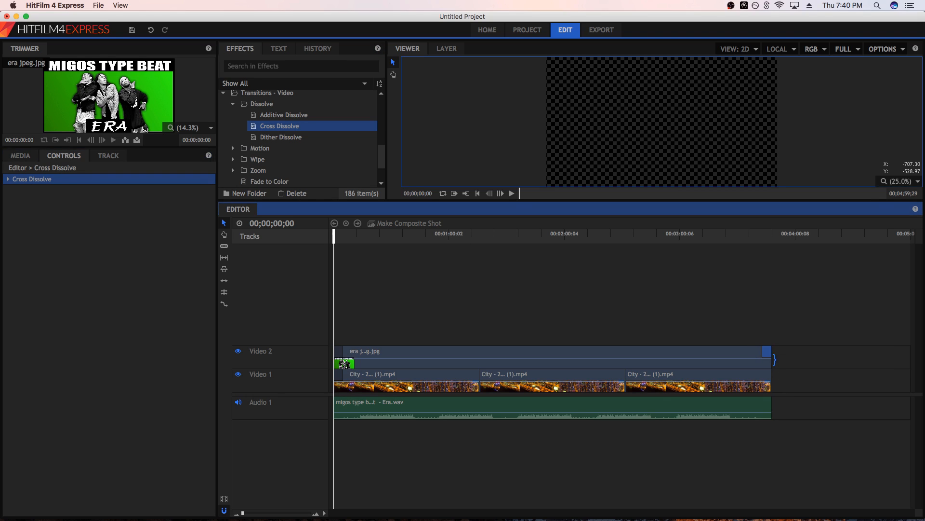
{"action": "left_click_drag", "start_coordinate": [284, 128], "coordinate": [765, 374]}
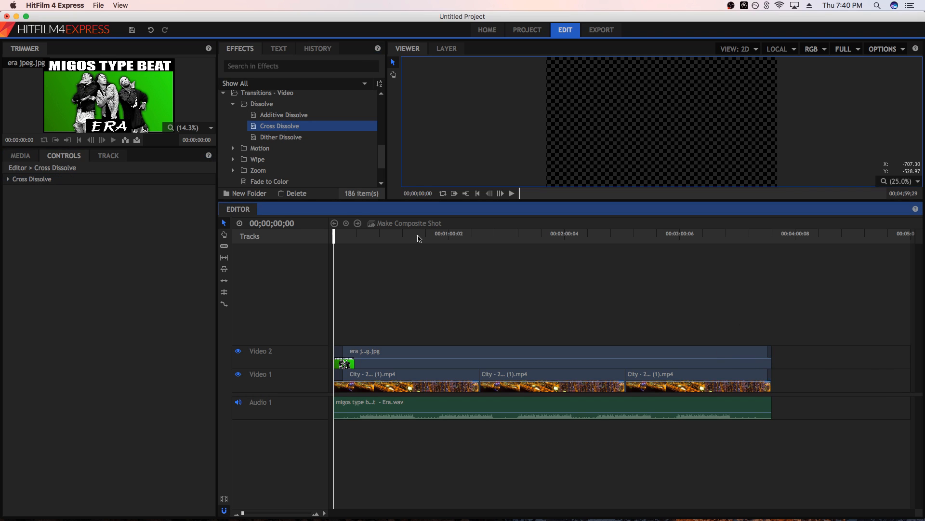
Play the opening seconds of the timeline to check the thumbnail over the green city footage
{"action": "left_click", "coordinate": [350, 235]}
{"action": "key", "text": "space"}
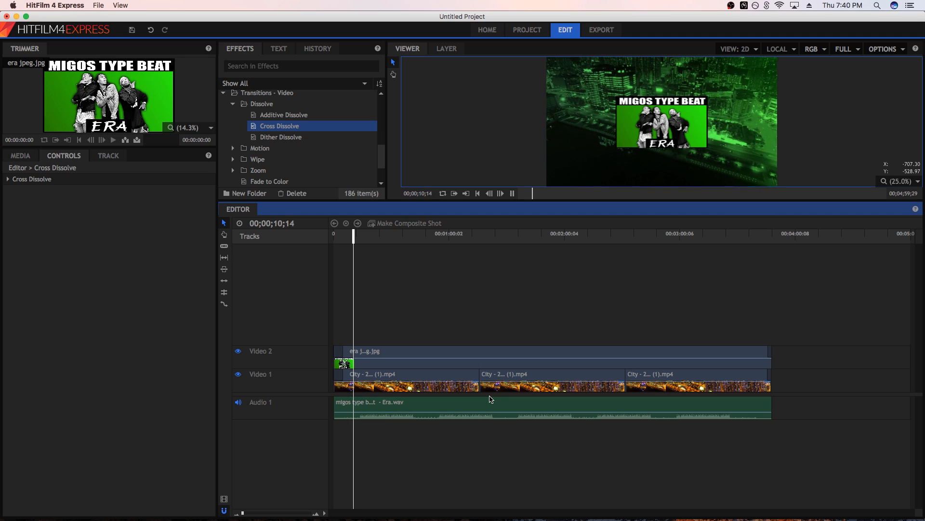
{"action": "key", "text": "space"}
Shorten the timeline's work area so it runs from the start to the end of the beat
{"action": "left_click_drag", "start_coordinate": [911, 238], "coordinate": [775, 265]}
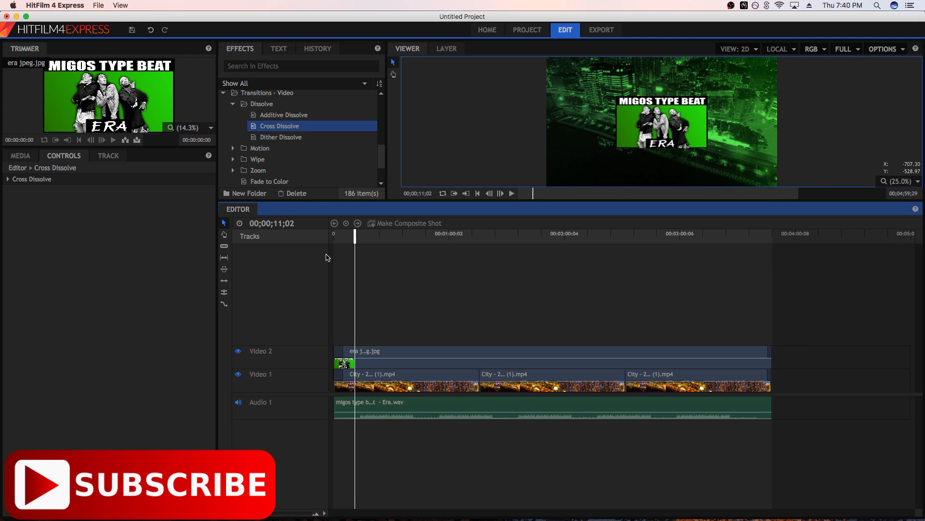
{"action": "mouse_move", "coordinate": [333, 238]}
{"action": "left_mouse_down"}
{"action": "mouse_move", "coordinate": [415, 239]}
{"action": "mouse_move", "coordinate": [337, 240]}
{"action": "mouse_move", "coordinate": [325, 250]}
{"action": "left_mouse_up"}
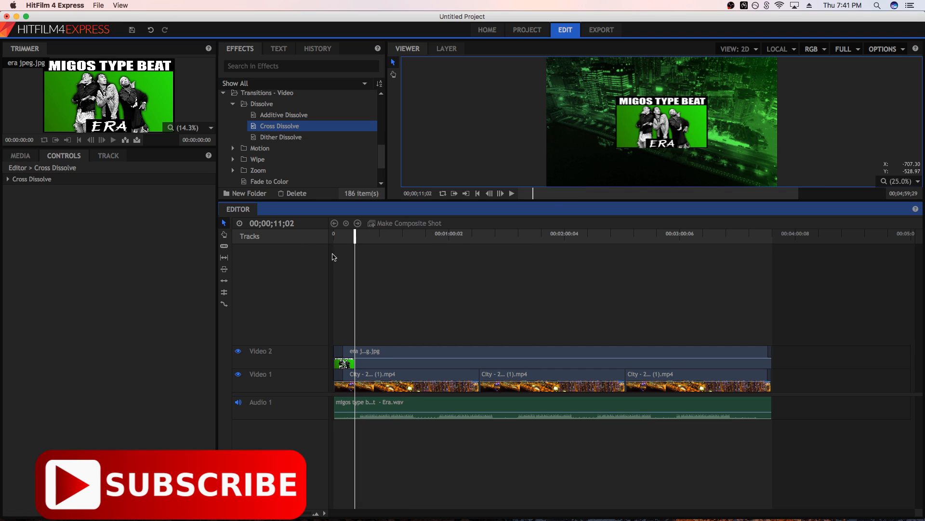
{"action": "left_click_drag", "start_coordinate": [772, 240], "coordinate": [772, 240]}
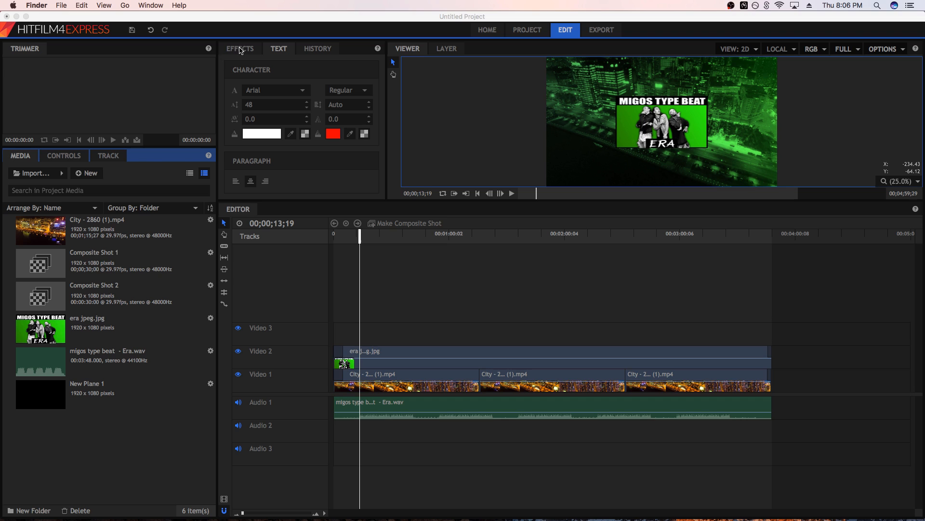
Create a 30-second 1920 x 1080 composite shot and add a text box in its upper part reading "SUBCRIBE FOR MORE"
{"action": "left_click", "coordinate": [87, 173]}
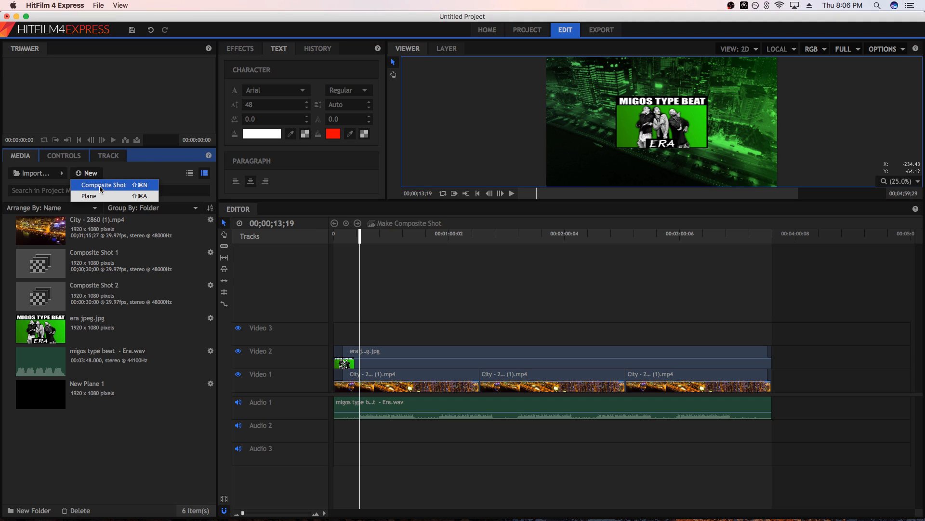
{"action": "left_click", "coordinate": [145, 184]}
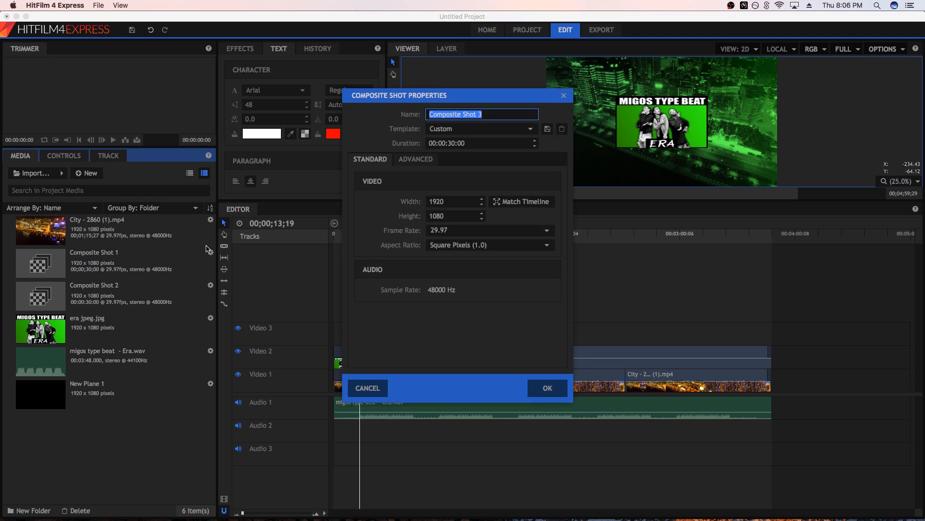
{"action": "left_click", "coordinate": [546, 388]}
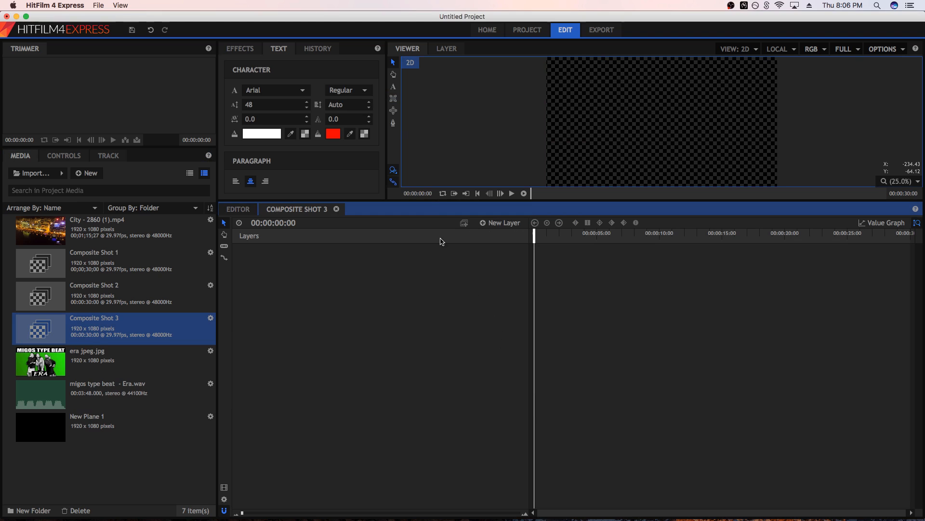
{"action": "left_click", "coordinate": [393, 88]}
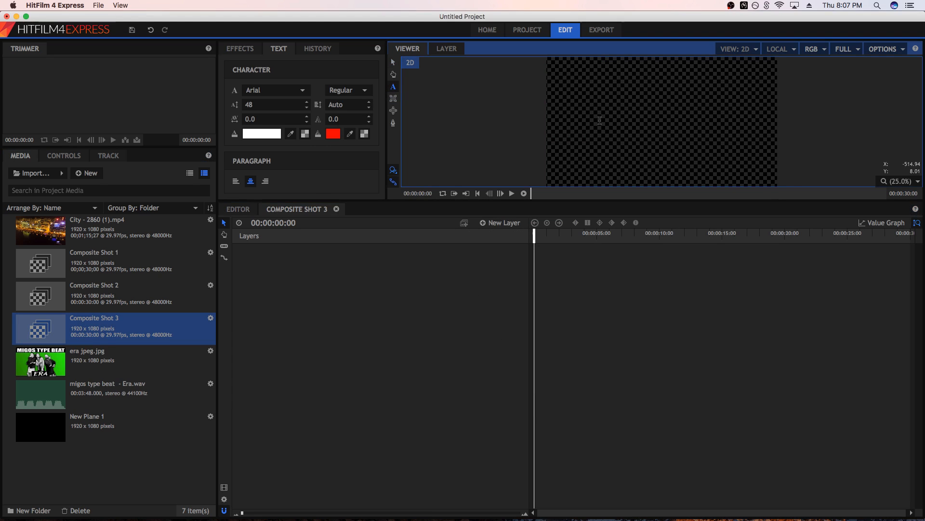
{"action": "left_click_drag", "start_coordinate": [578, 93], "coordinate": [742, 112]}
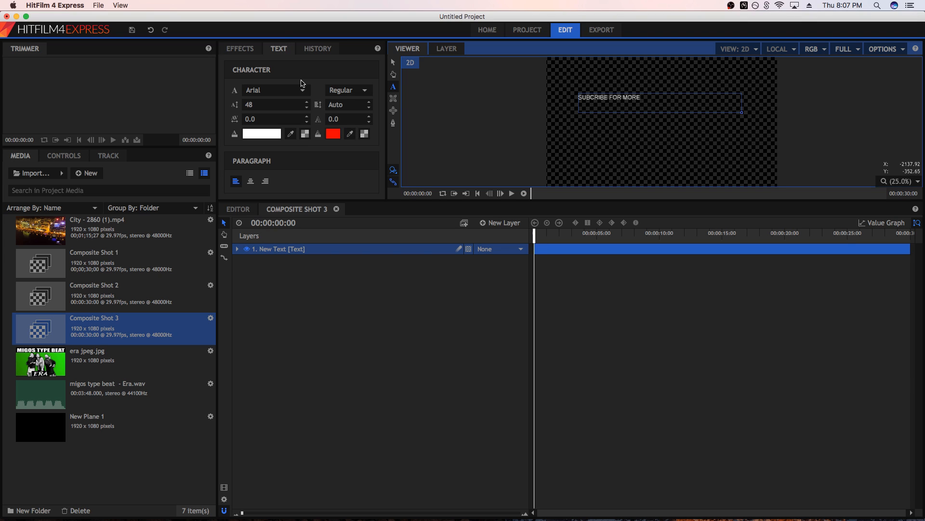
Center-align the "SUBCRIBE FOR MORE" text within its text box
{"action": "left_click", "coordinate": [279, 49]}
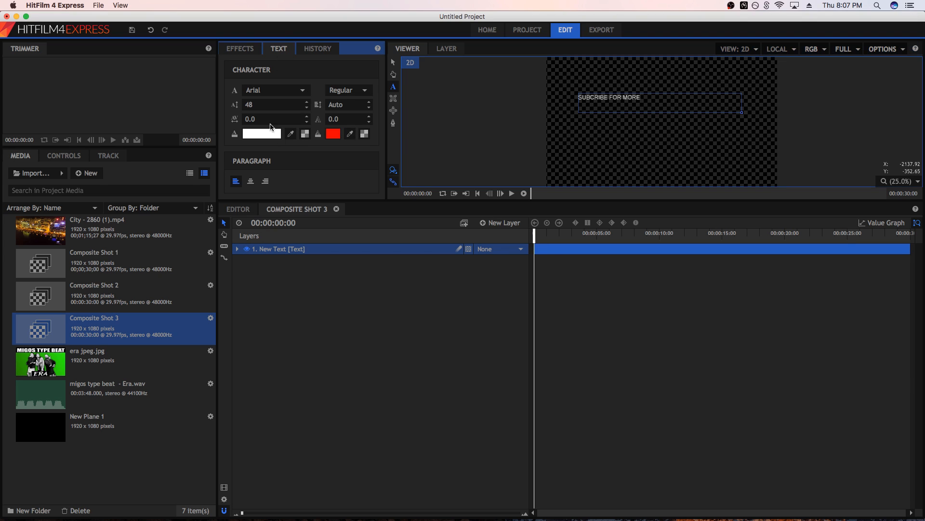
{"action": "left_click", "coordinate": [251, 182]}
{"action": "left_click_drag", "start_coordinate": [646, 100], "coordinate": [569, 89]}
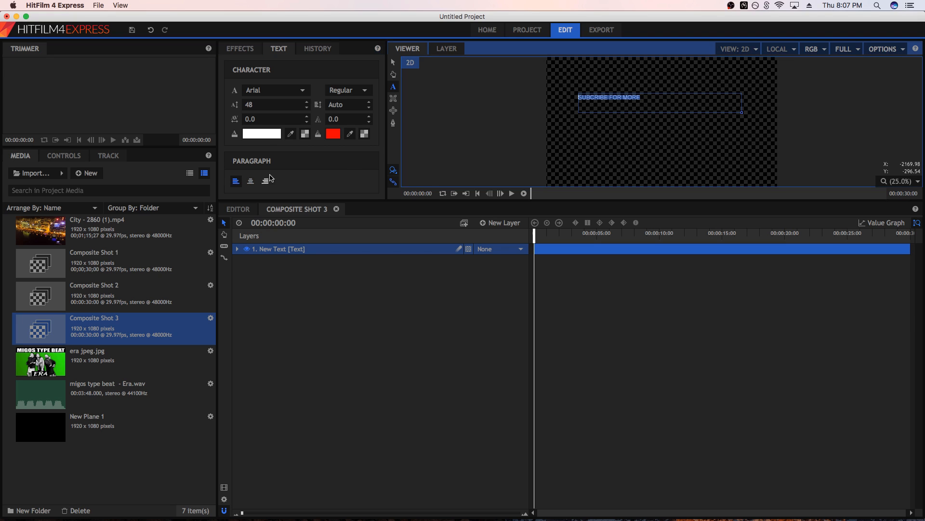
{"action": "left_click", "coordinate": [251, 181]}
{"action": "left_click", "coordinate": [665, 133]}
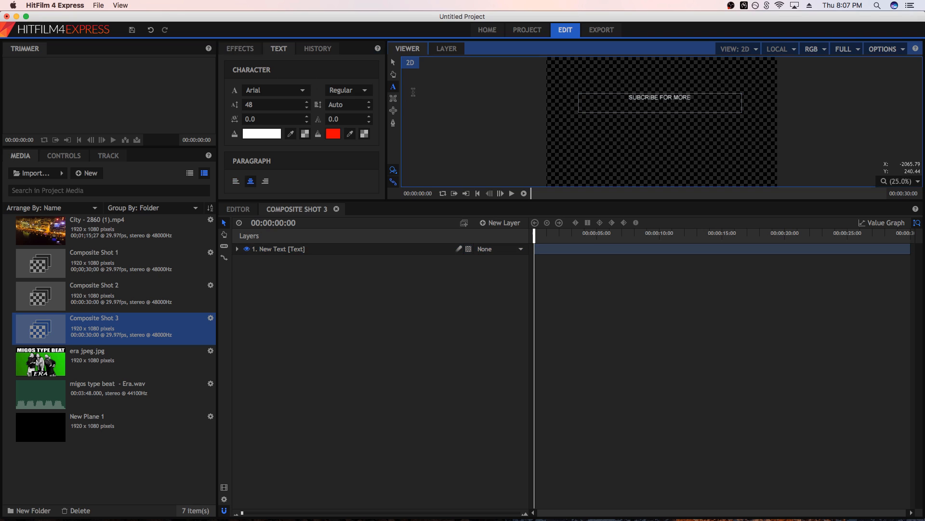
Move the text box straight down to the lower edge of the frame
{"action": "left_click", "coordinate": [393, 63]}
{"action": "left_click_drag", "start_coordinate": [629, 102], "coordinate": [627, 169]}
{"action": "left_click", "coordinate": [618, 171]}
Set the font size of the whole "SUBCRIBE FOR MORE" text to 112
{"action": "double_click", "coordinate": [627, 170]}
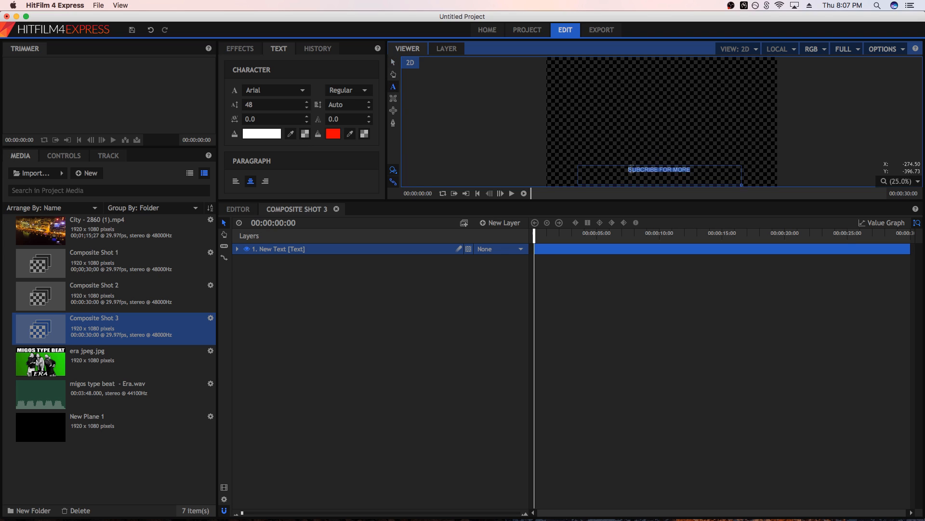
{"action": "left_click", "coordinate": [277, 105]}
{"action": "left_click", "coordinate": [290, 104]}
{"action": "double_click", "coordinate": [262, 105]}
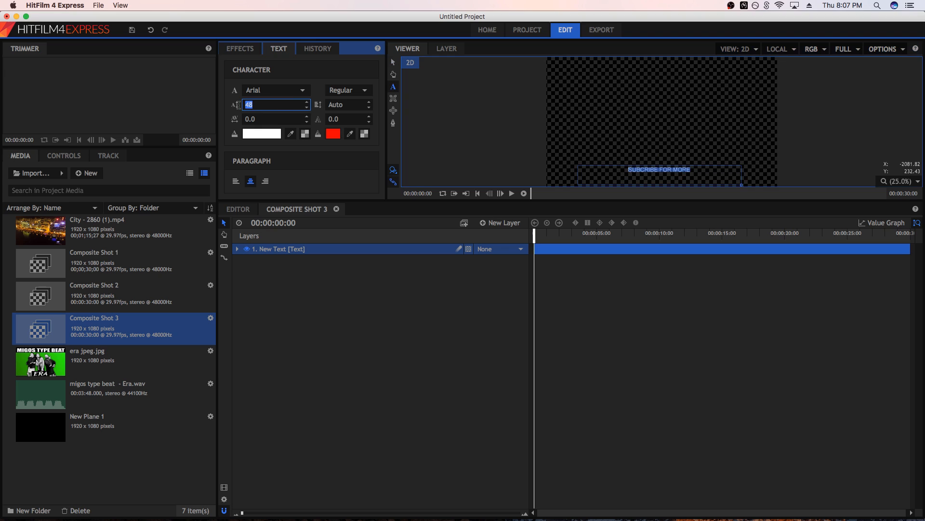
{"action": "left_click", "coordinate": [306, 102]}
{"action": "left_click", "coordinate": [307, 102]}
{"action": "left_click", "coordinate": [319, 106]}
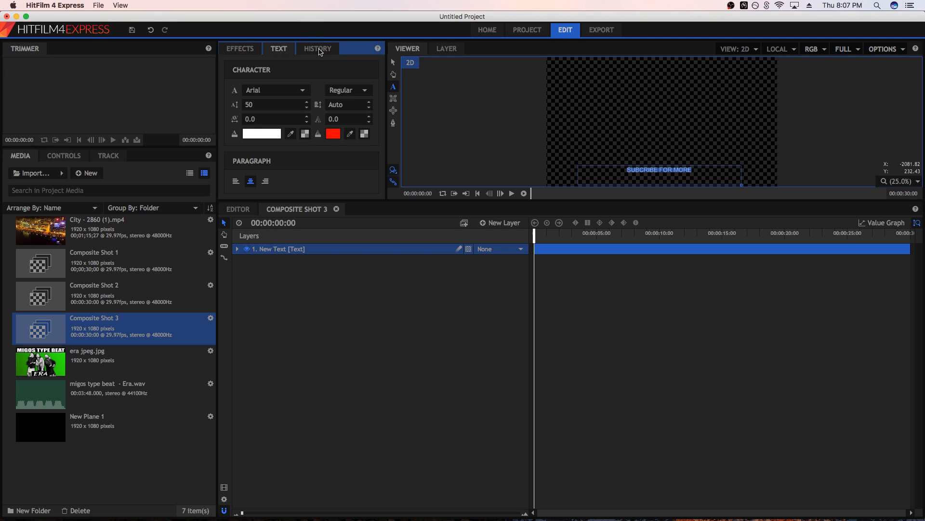
{"action": "scroll", "coordinate": [307, 105], "scroll_direction": "up", "scroll_amount": 9}
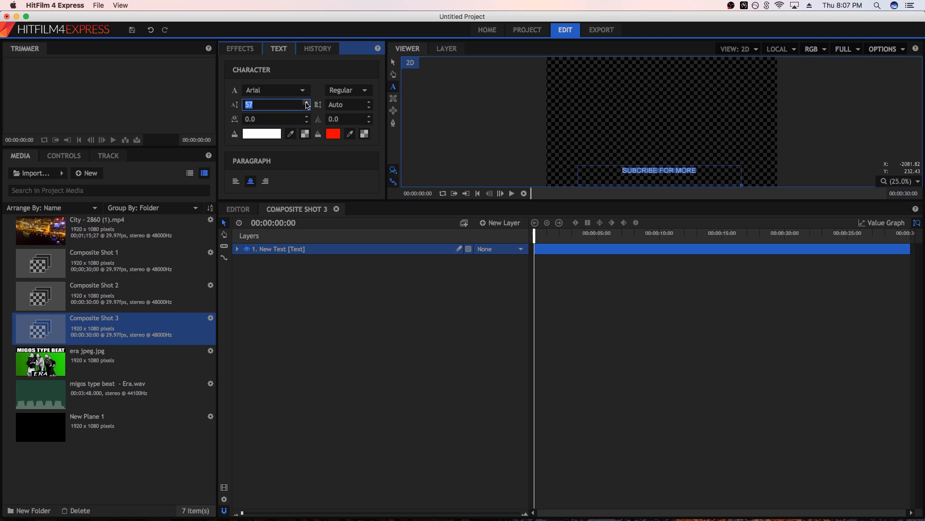
{"action": "scroll", "coordinate": [307, 105], "scroll_direction": "up", "scroll_amount": 20}
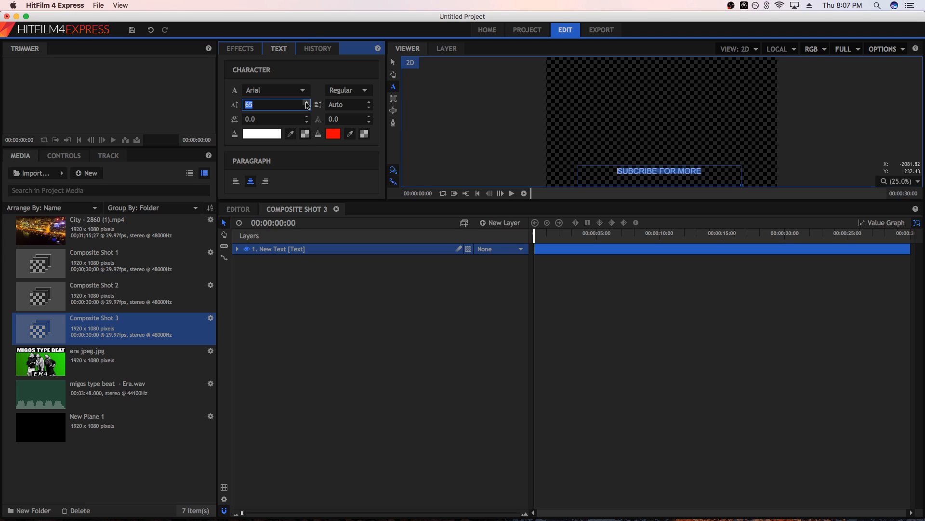
{"action": "scroll", "coordinate": [307, 105], "scroll_direction": "up", "scroll_amount": 18}
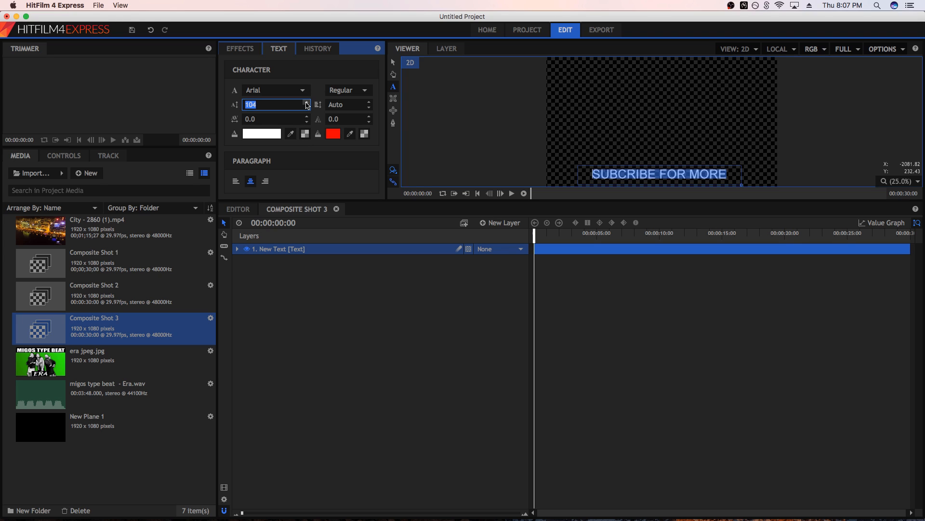
{"action": "scroll", "coordinate": [307, 106], "scroll_direction": "up", "scroll_amount": 1}
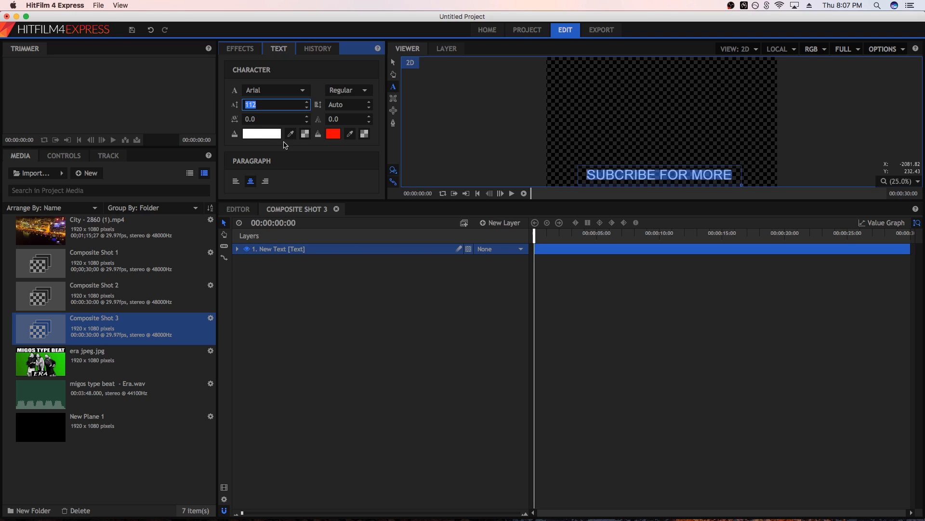
{"action": "left_click", "coordinate": [267, 134]}
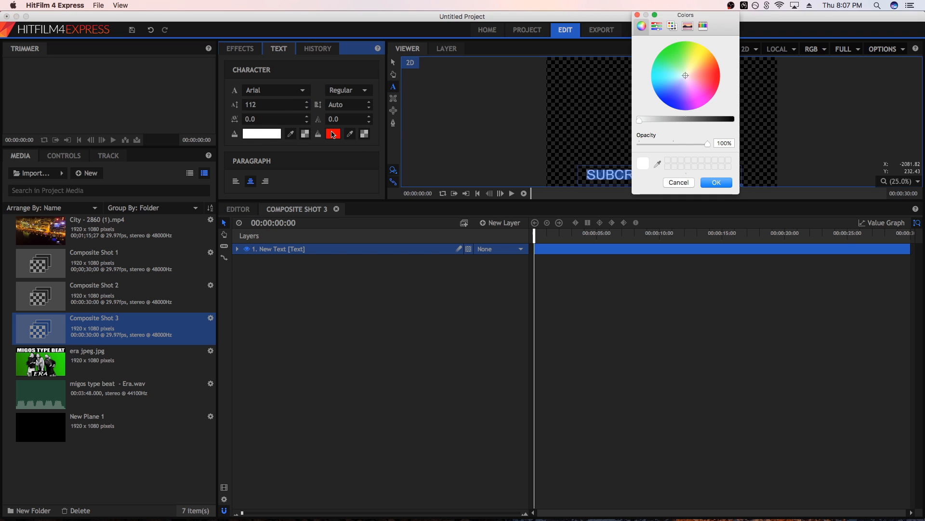
{"action": "left_click", "coordinate": [679, 183]}
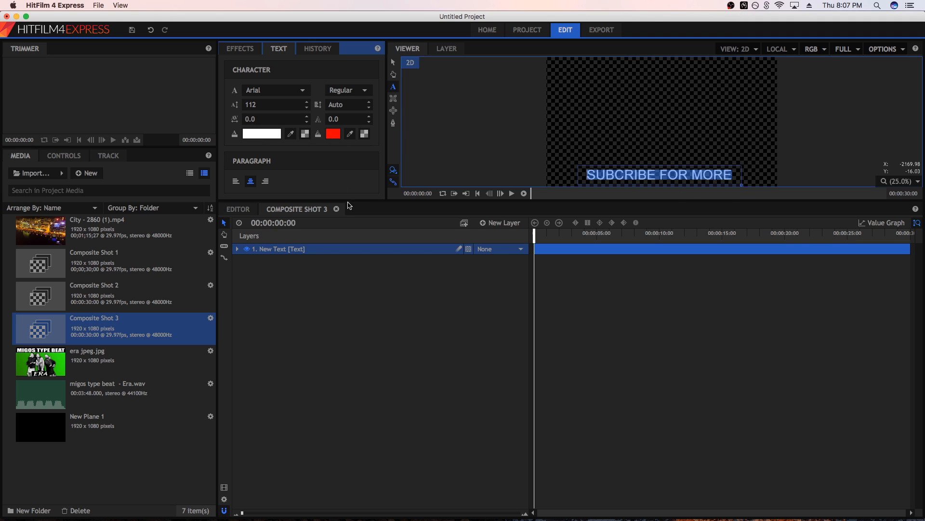
{"action": "left_click", "coordinate": [333, 133]}
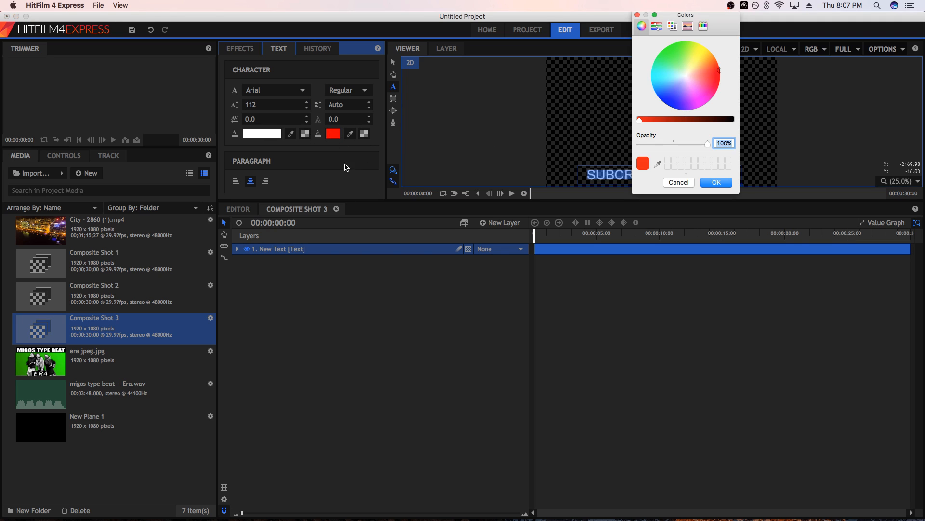
{"action": "left_click", "coordinate": [679, 182]}
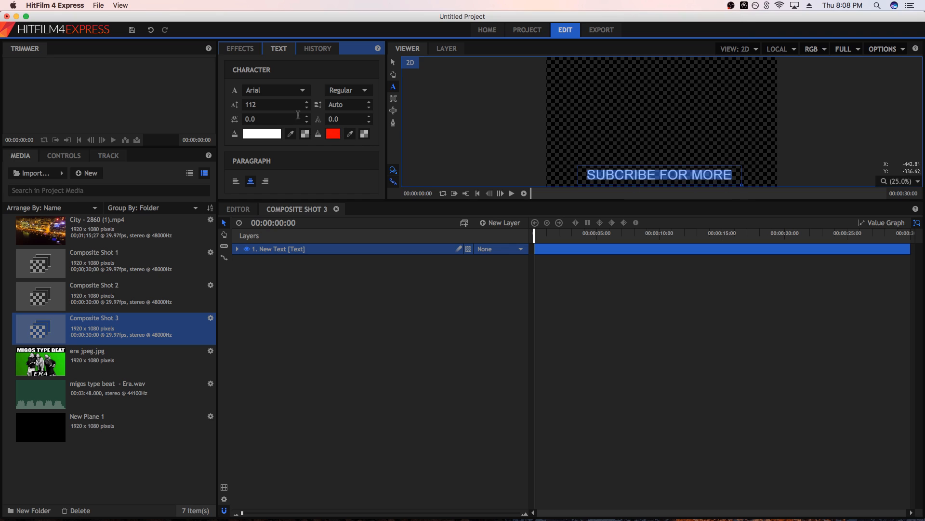
Place the text composite shot at the start of Video 3 in the editor timeline, then unlink and delete its audio clip
{"action": "left_click", "coordinate": [243, 209]}
{"action": "left_click_drag", "start_coordinate": [39, 330], "coordinate": [336, 330]}
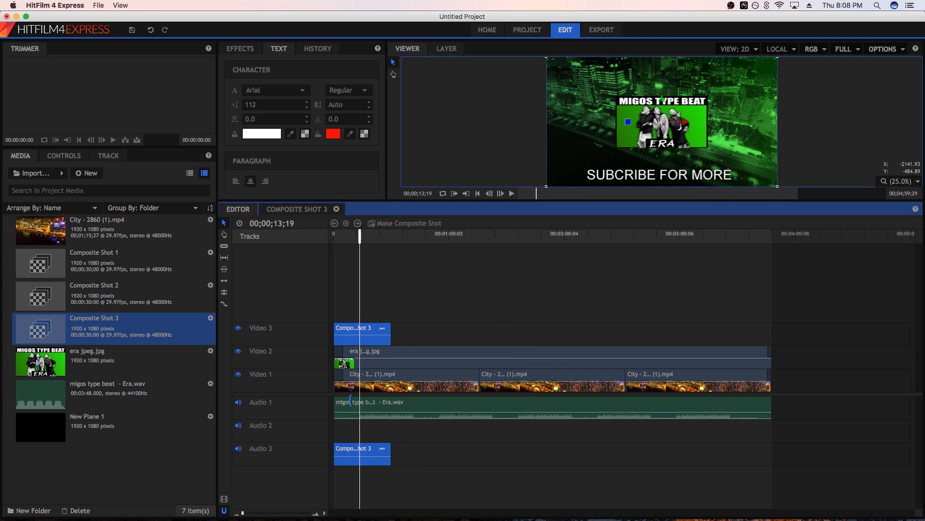
{"action": "right_click", "coordinate": [369, 452]}
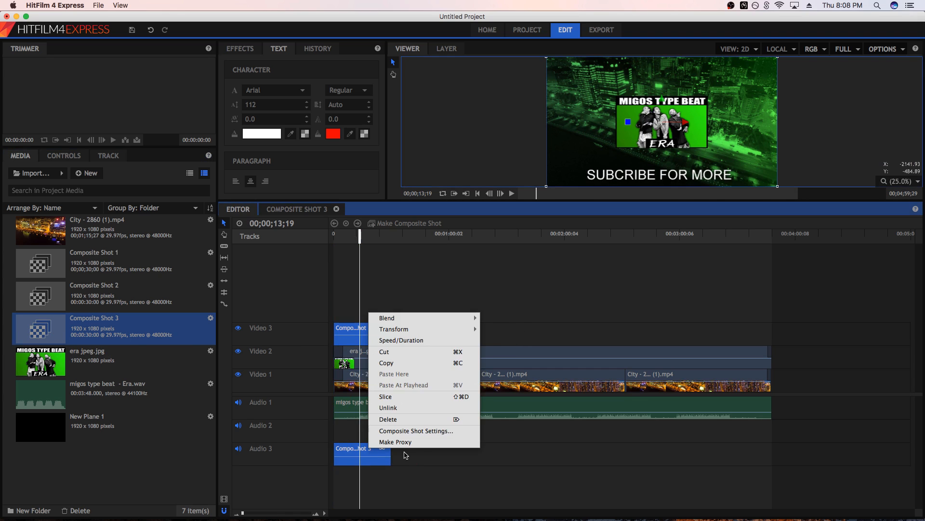
{"action": "left_click", "coordinate": [402, 408]}
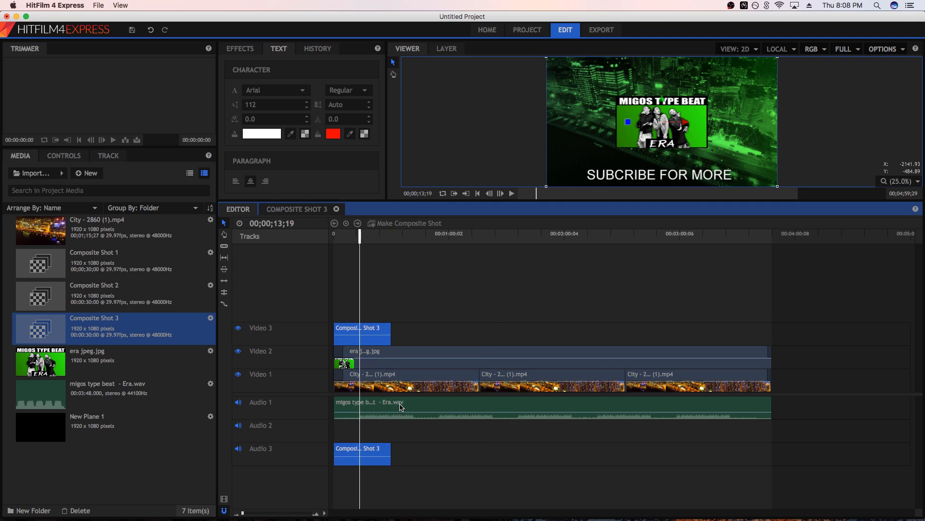
{"action": "left_click", "coordinate": [359, 454]}
{"action": "right_click", "coordinate": [358, 455]}
{"action": "left_click", "coordinate": [371, 433]}
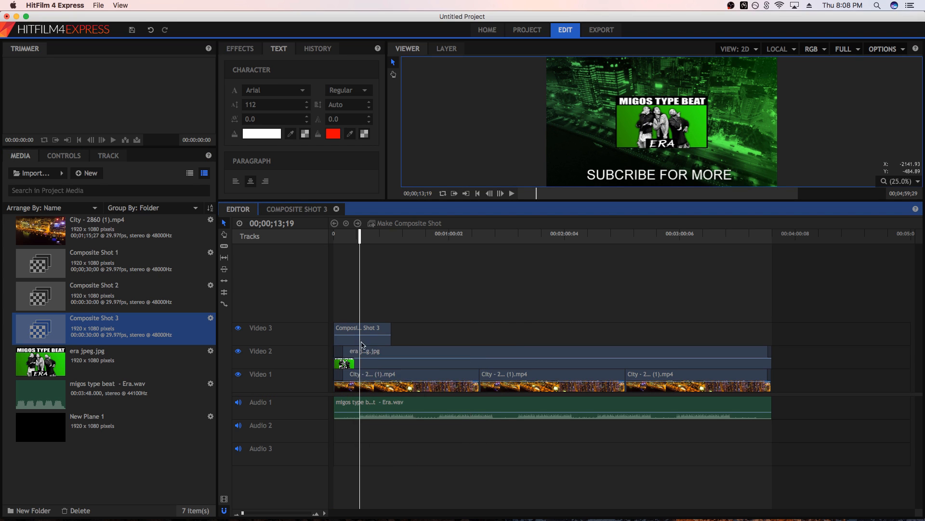
Move the text composite shot to start at about 41 seconds on Video 3 and add a Cross Dissolve at both its ends
{"action": "left_click_drag", "start_coordinate": [370, 340], "coordinate": [448, 339]}
{"action": "left_click", "coordinate": [423, 239]}
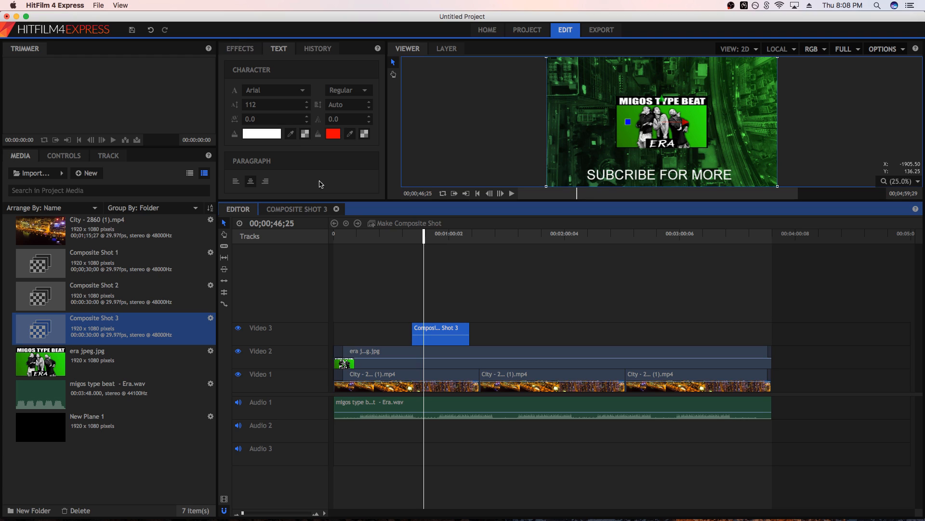
{"action": "left_click", "coordinate": [248, 50]}
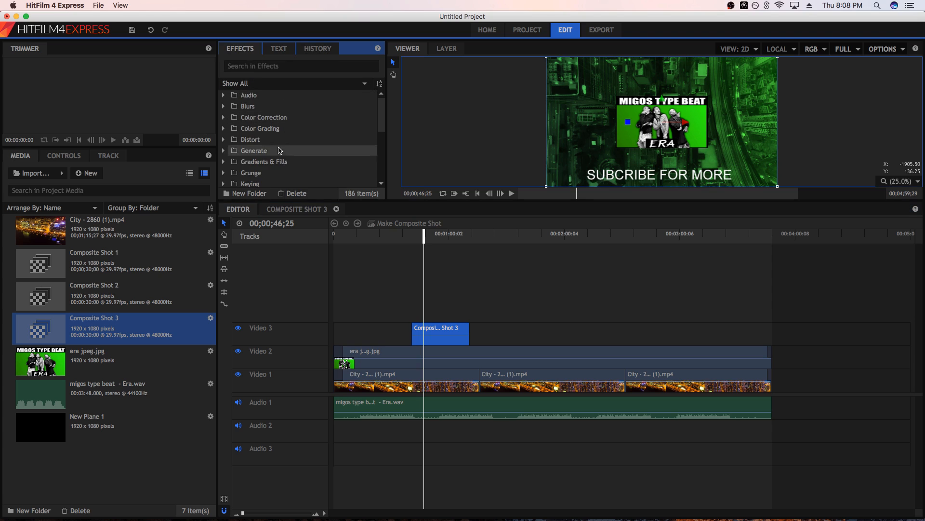
{"action": "scroll", "coordinate": [269, 150], "scroll_direction": "down", "scroll_amount": 5}
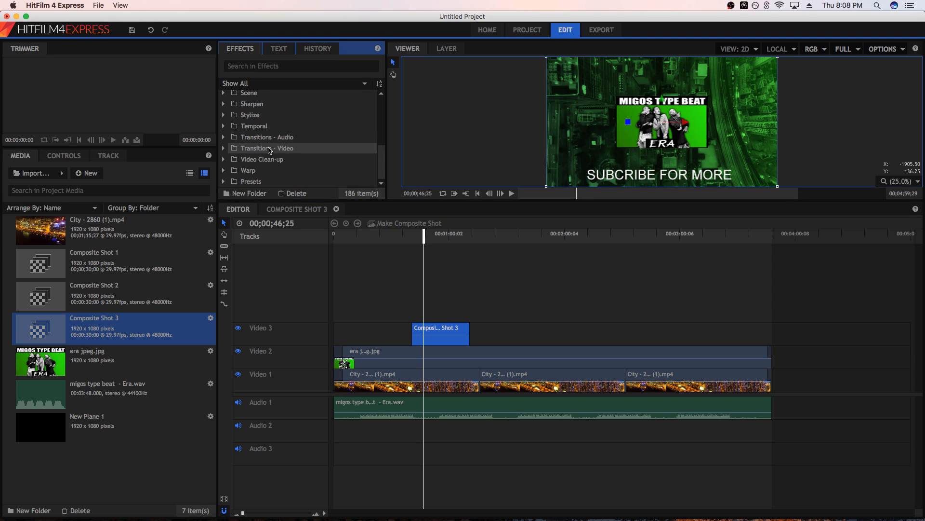
{"action": "left_click", "coordinate": [224, 148]}
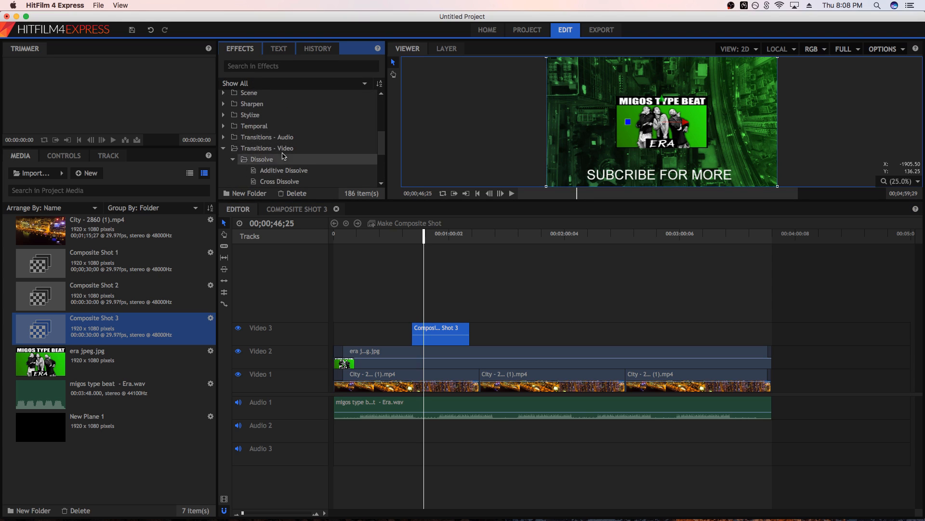
{"action": "scroll", "coordinate": [285, 157], "scroll_direction": "down", "scroll_amount": 3}
{"action": "left_click_drag", "start_coordinate": [281, 117], "coordinate": [421, 330]}
{"action": "left_click_drag", "start_coordinate": [277, 117], "coordinate": [467, 331]}
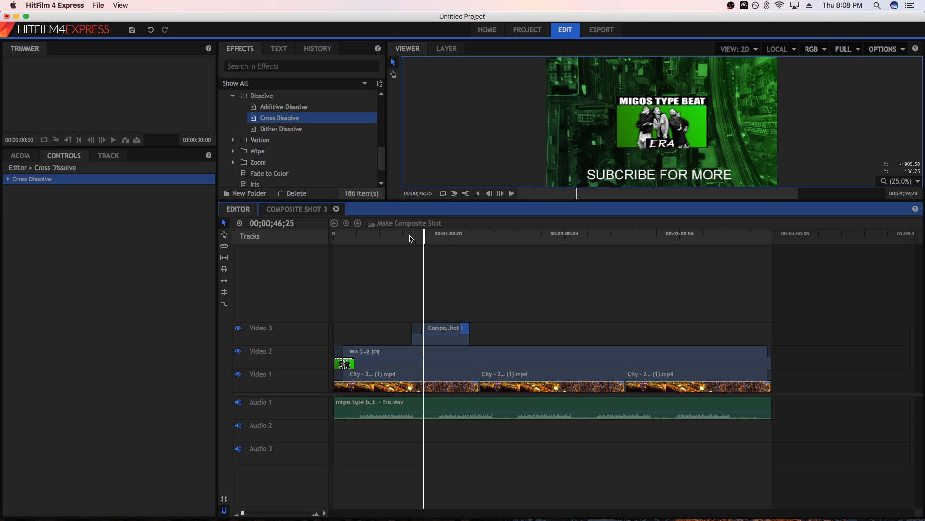
Play back the subscribe text section on Video 3 to check its fade-in and fade-out
{"action": "left_click", "coordinate": [410, 239]}
{"action": "key", "text": "space"}
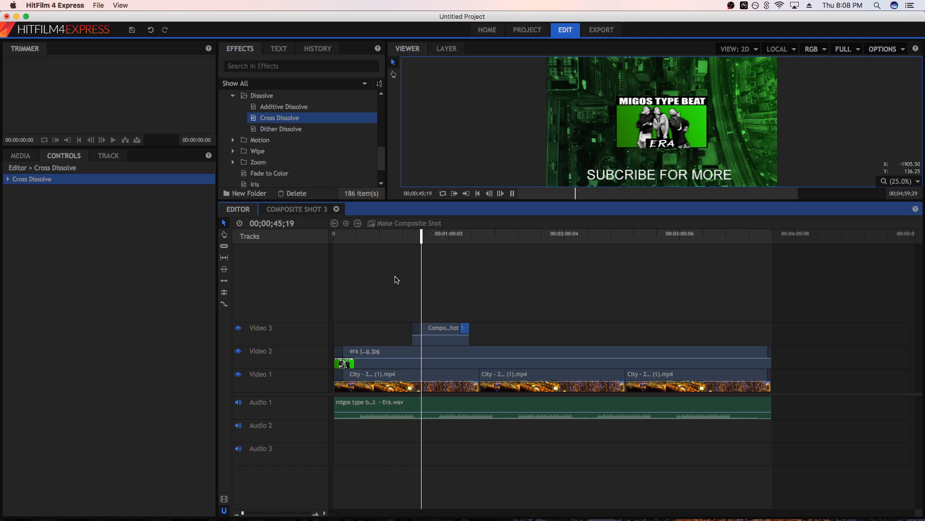
{"action": "left_click", "coordinate": [462, 235]}
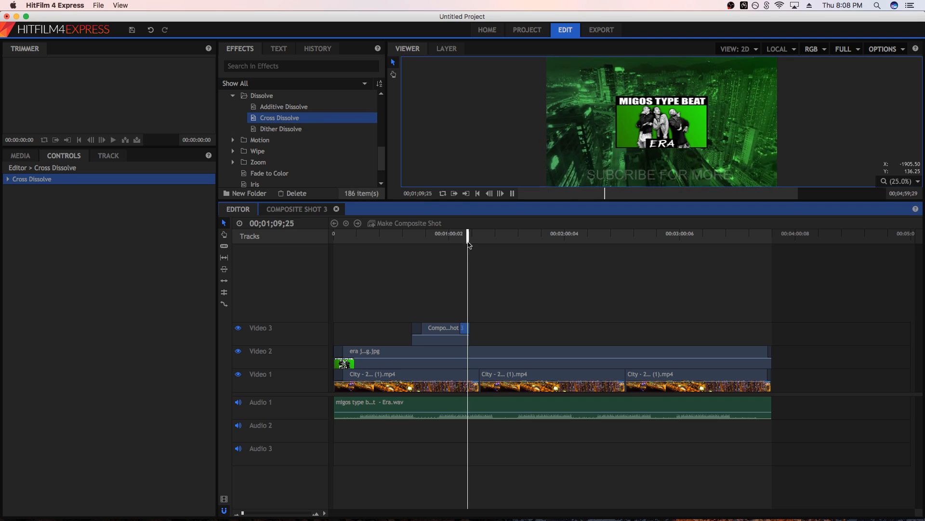
{"action": "key", "text": "space"}
{"action": "left_click", "coordinate": [439, 342]}
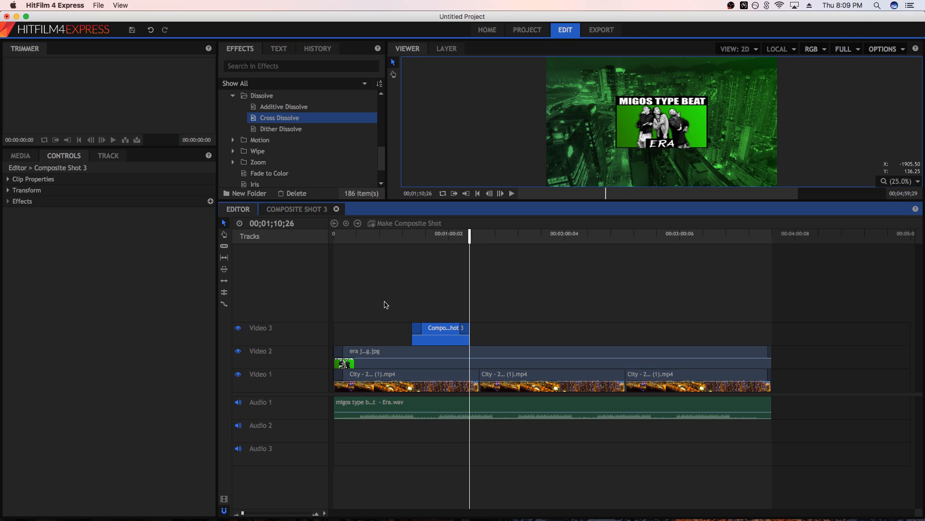
Set the scale of the era jpeg.jpg clip on Video 2 to 100%
{"action": "left_click", "coordinate": [361, 358]}
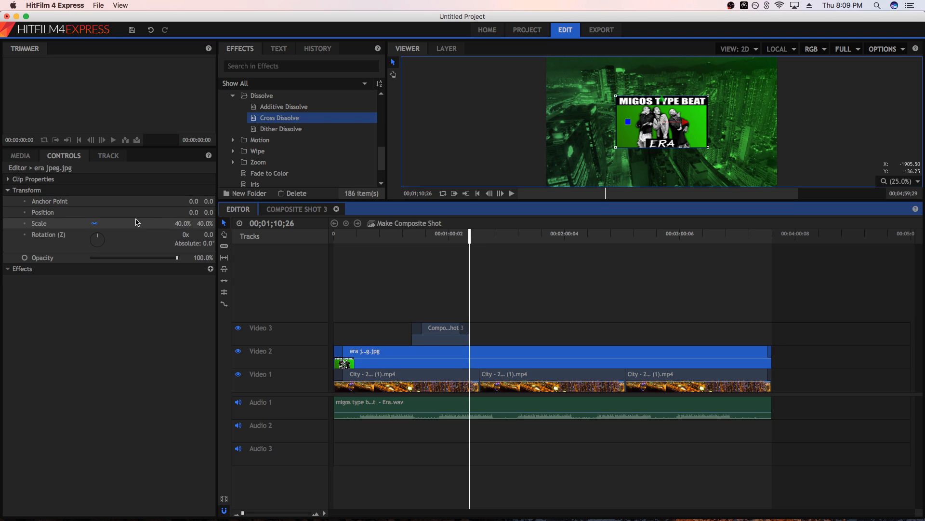
{"action": "left_click", "coordinate": [174, 223]}
{"action": "type", "text": "1"}
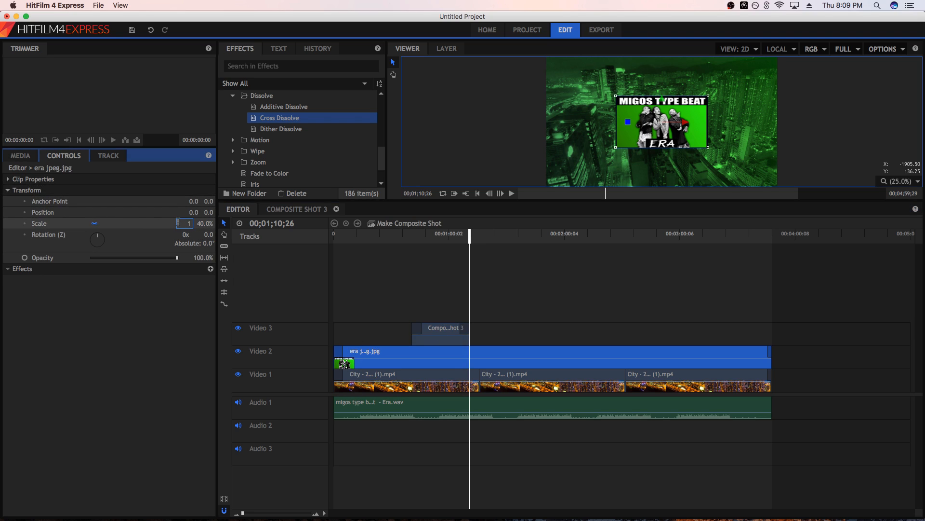
{"action": "type", "text": "00"}
{"action": "key", "text": "Return"}
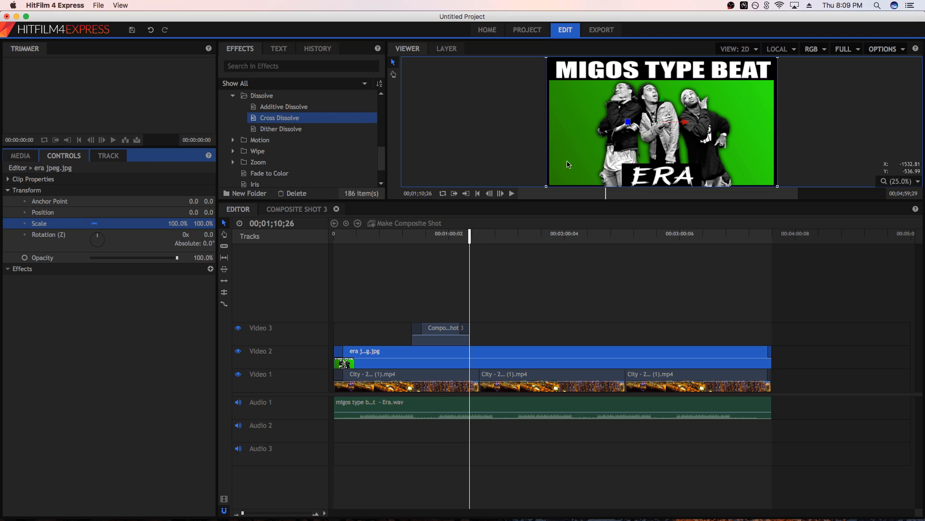
{"action": "left_click", "coordinate": [622, 150]}
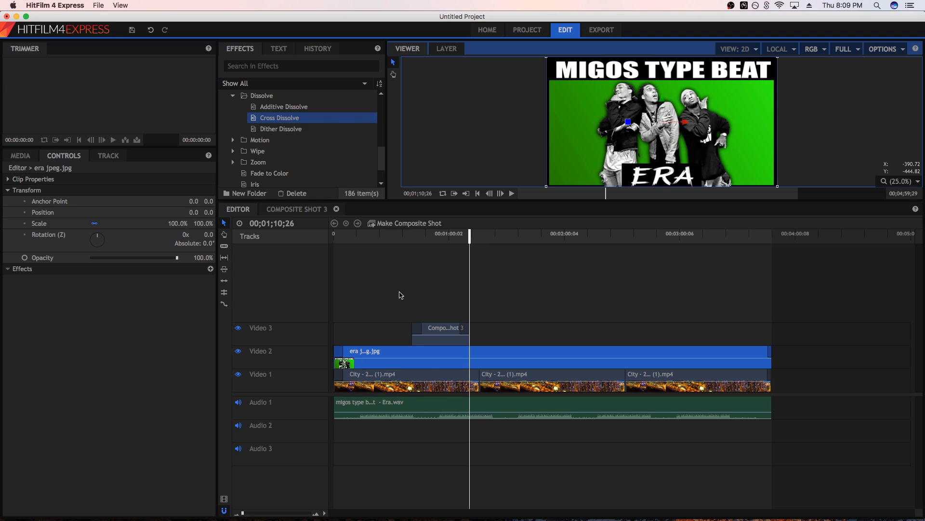
Apply the Timecode effect from the Generate group to the era jpeg.jpg clip on Video 2
{"action": "scroll", "coordinate": [228, 100], "scroll_direction": "up", "scroll_amount": 2}
{"action": "scroll", "coordinate": [228, 100], "scroll_direction": "down", "scroll_amount": 1}
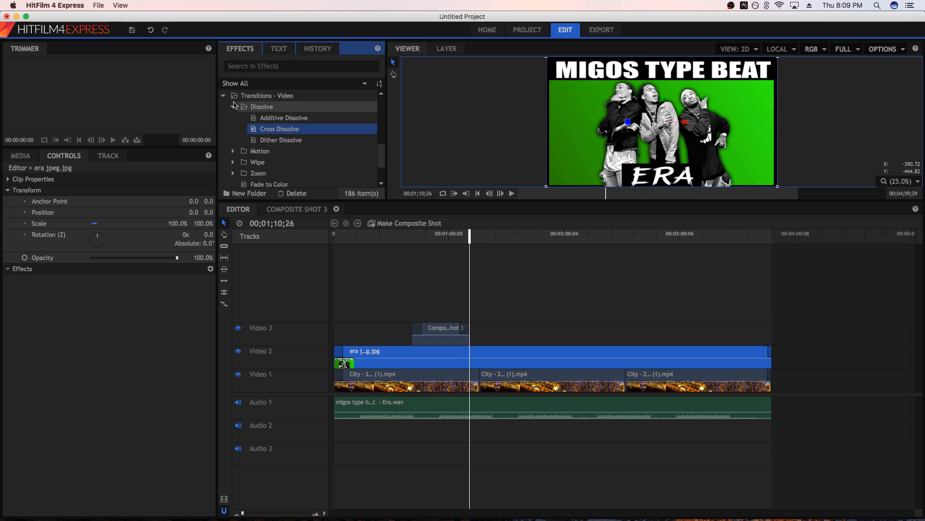
{"action": "left_click", "coordinate": [225, 96]}
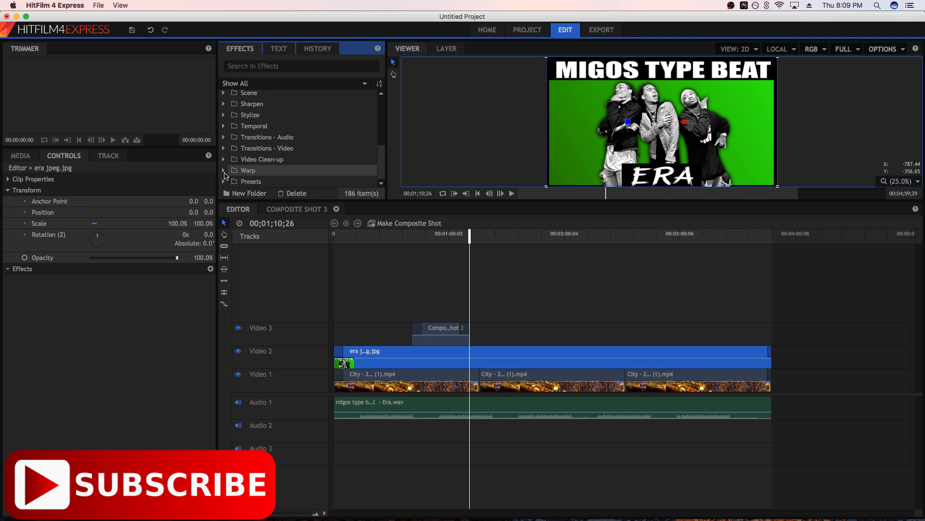
{"action": "scroll", "coordinate": [243, 150], "scroll_direction": "up", "scroll_amount": 10}
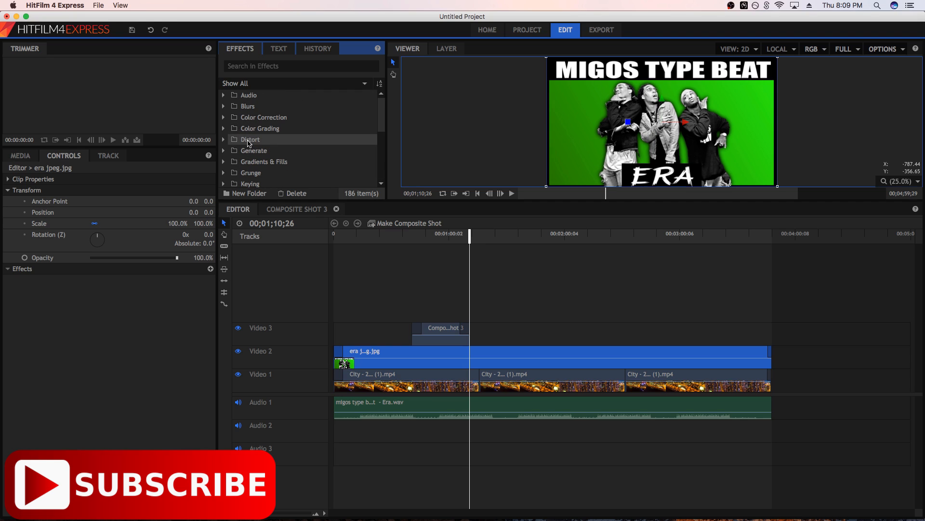
{"action": "left_click", "coordinate": [228, 154]}
{"action": "scroll", "coordinate": [271, 169], "scroll_direction": "down", "scroll_amount": 5}
{"action": "scroll", "coordinate": [270, 170], "scroll_direction": "down", "scroll_amount": 2}
{"action": "left_click_drag", "start_coordinate": [266, 148], "coordinate": [378, 357]}
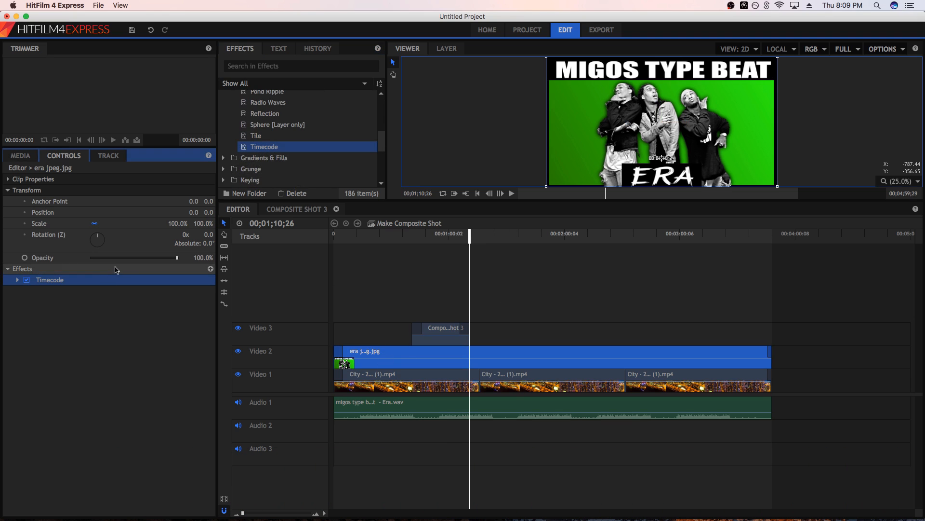
Set the scale of the Timecode effect on the thumbnail clip to 92
{"action": "left_click", "coordinate": [18, 281]}
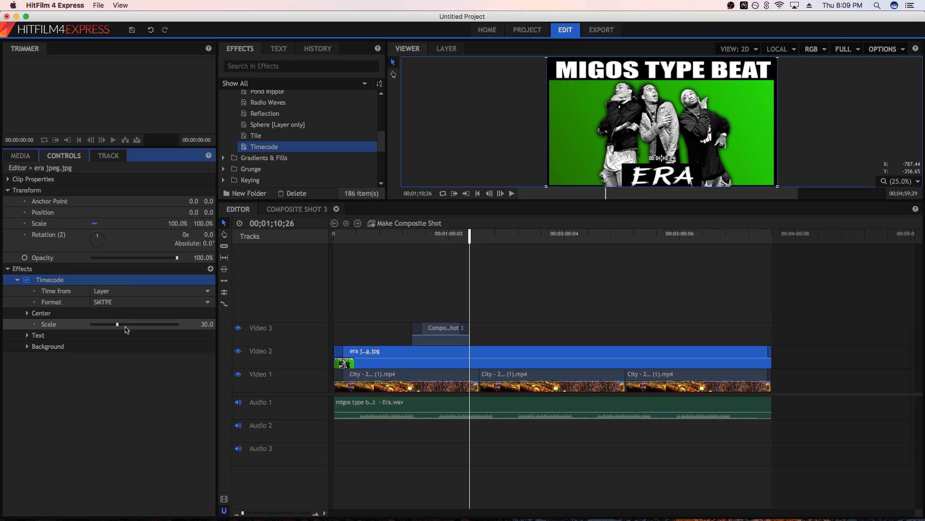
{"action": "left_click_drag", "start_coordinate": [121, 324], "coordinate": [243, 326]}
{"action": "left_click_drag", "start_coordinate": [161, 326], "coordinate": [171, 319]}
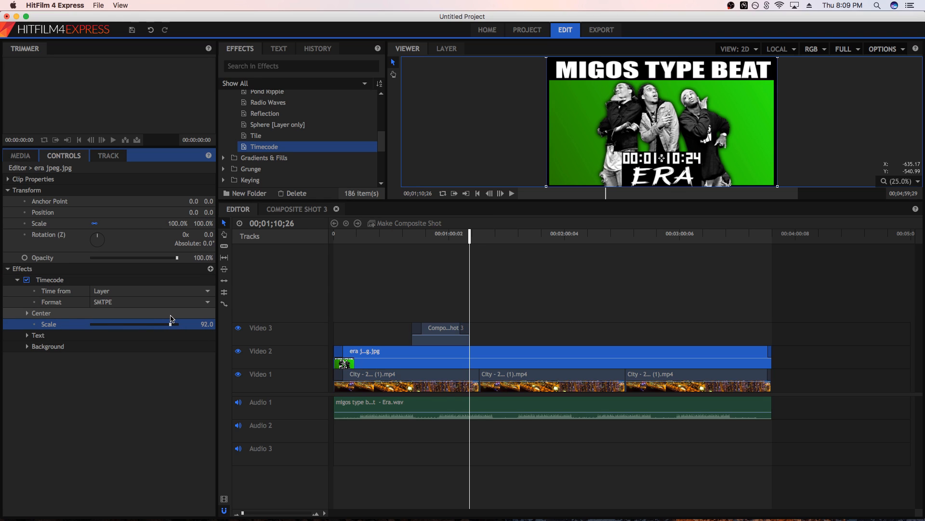
{"action": "mouse_move", "coordinate": [662, 159]}
{"action": "left_mouse_down"}
{"action": "mouse_move", "coordinate": [606, 156]}
{"action": "mouse_move", "coordinate": [588, 181]}
{"action": "mouse_move", "coordinate": [661, 159]}
{"action": "left_mouse_up"}
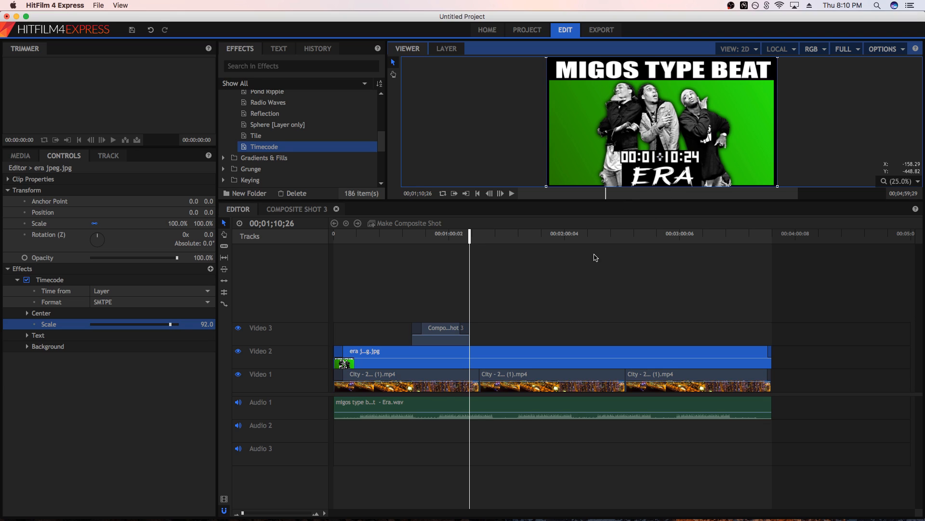
Check the timecode display at several points along the timeline, from the first minute to near the end
{"action": "left_click", "coordinate": [380, 240]}
{"action": "left_click", "coordinate": [520, 236]}
{"action": "left_click", "coordinate": [656, 248]}
{"action": "left_click", "coordinate": [671, 237]}
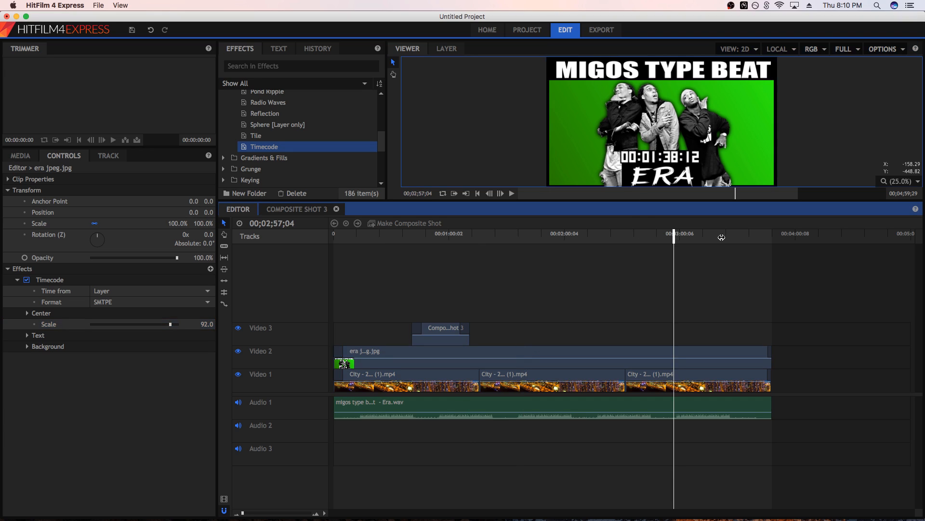
{"action": "left_click", "coordinate": [744, 237]}
{"action": "left_click", "coordinate": [762, 237]}
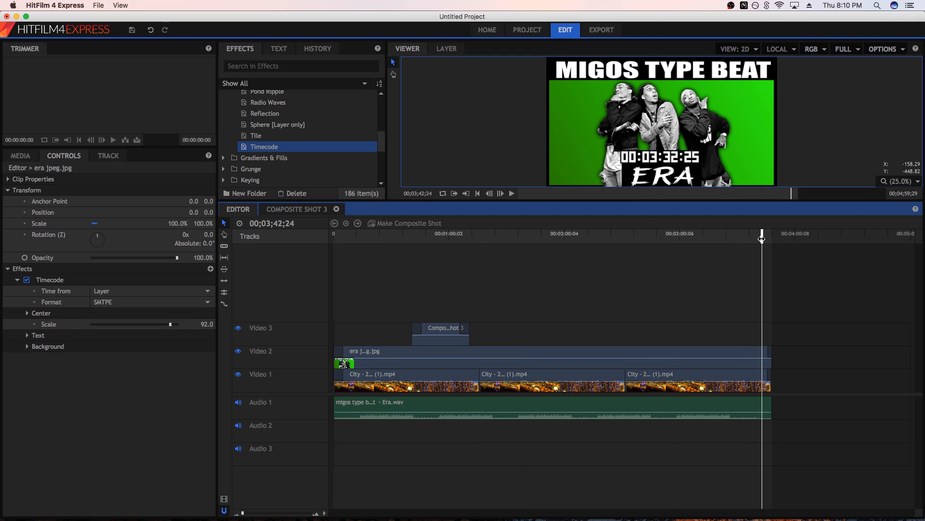
{"action": "left_click", "coordinate": [649, 237]}
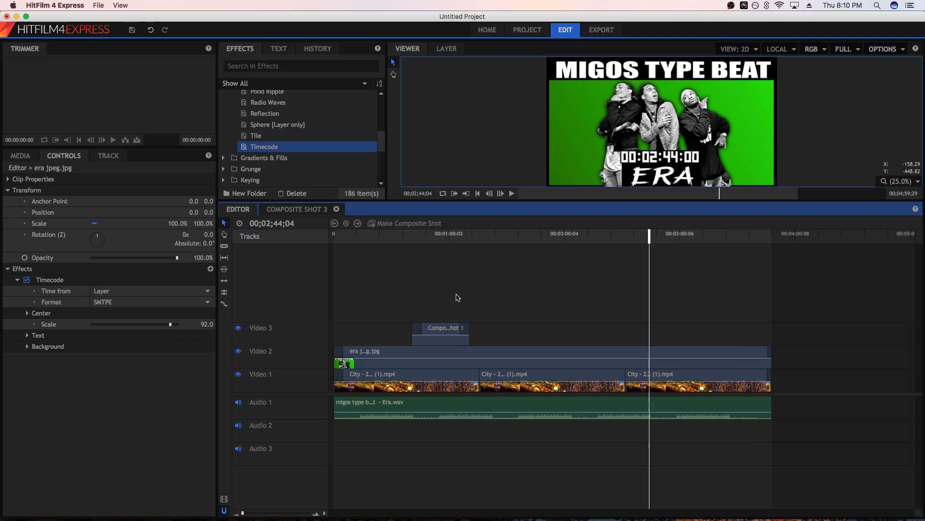
Set the scale of the era jpeg.jpg clip back to 40% so the city background surrounds it
{"action": "left_click", "coordinate": [353, 352]}
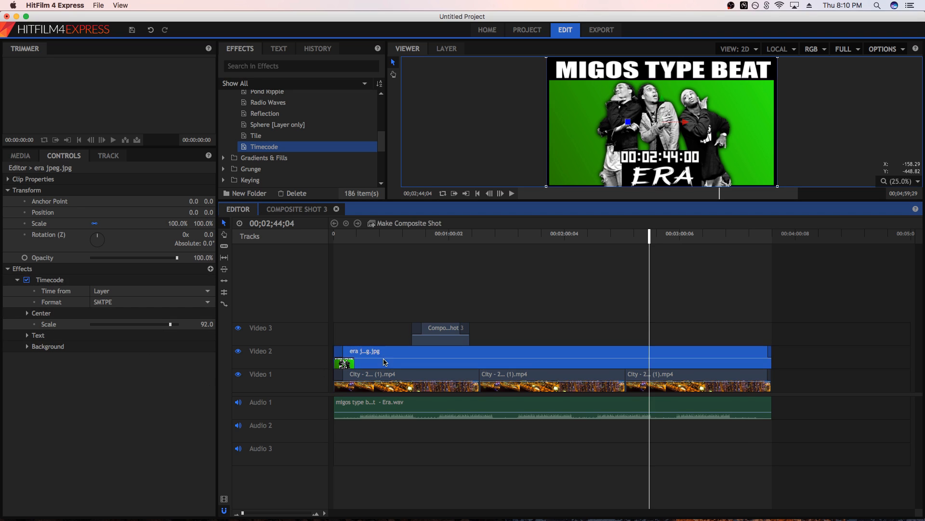
{"action": "left_click", "coordinate": [174, 223]}
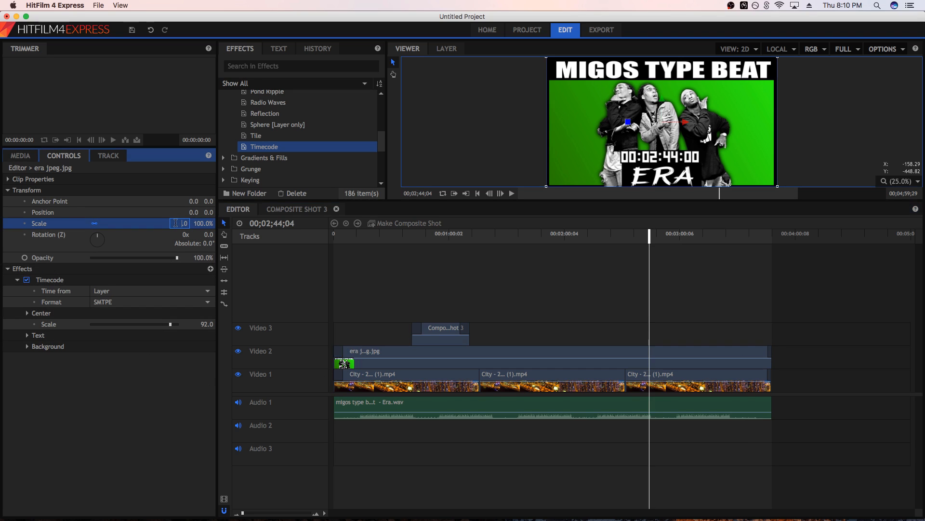
{"action": "key", "text": "Return"}
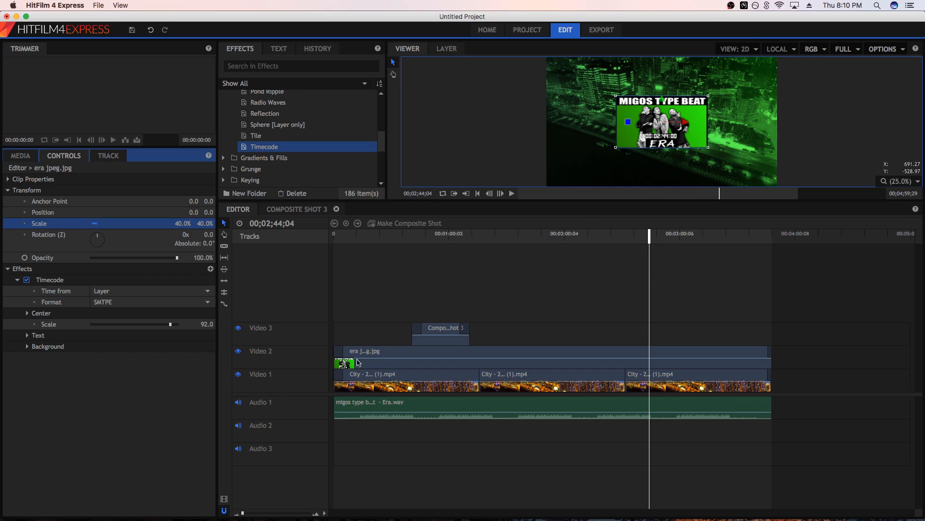
{"action": "left_click", "coordinate": [458, 413]}
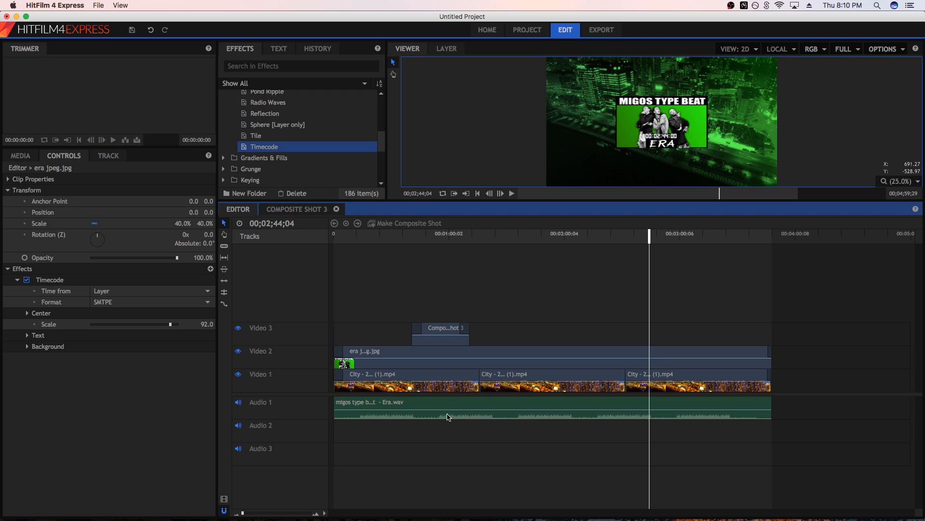
Choose MP4 as the export format for the editor timeline and set the audio bitrate to 320 Kbps
{"action": "left_click", "coordinate": [606, 27]}
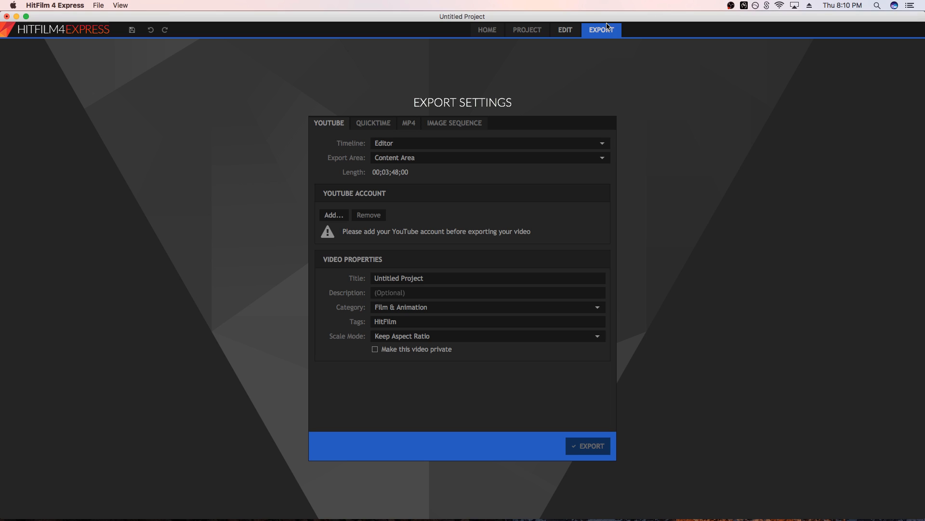
{"action": "left_click", "coordinate": [413, 127]}
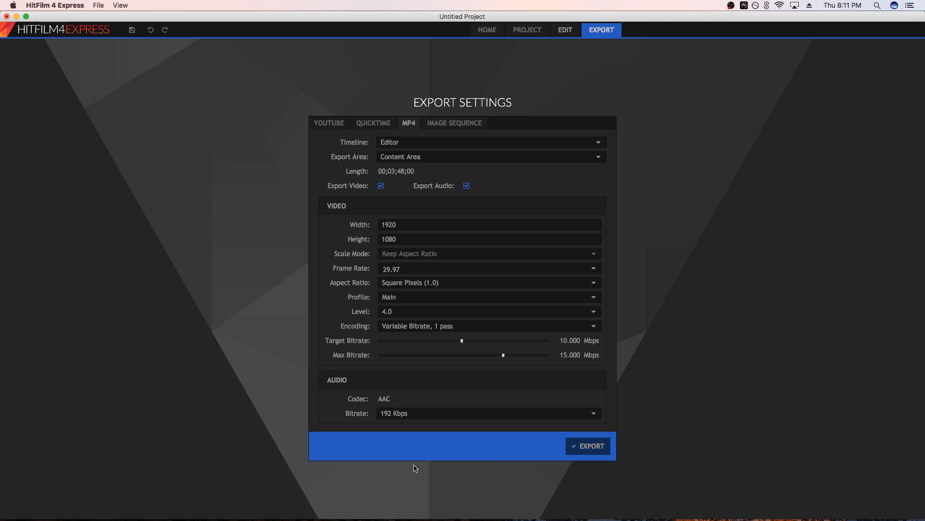
{"action": "left_click", "coordinate": [421, 415]}
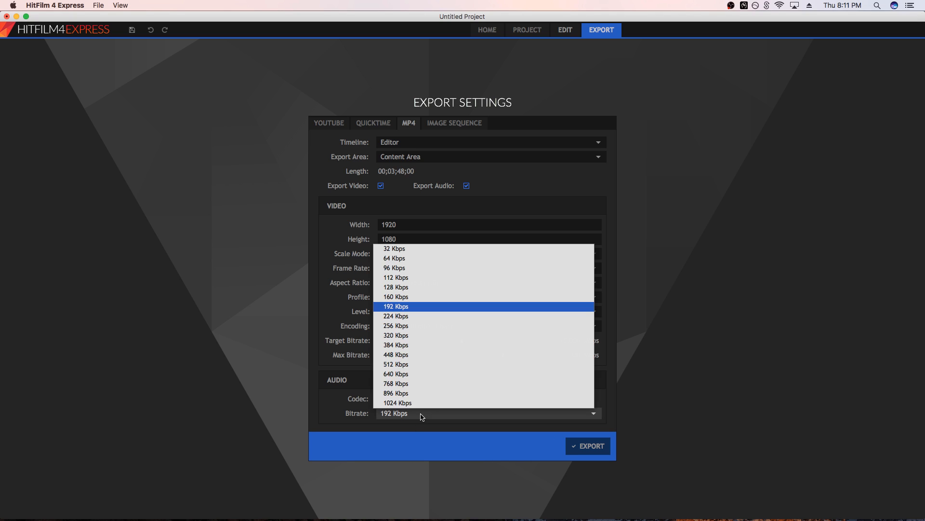
{"action": "left_click", "coordinate": [410, 333]}
{"action": "left_click", "coordinate": [453, 413]}
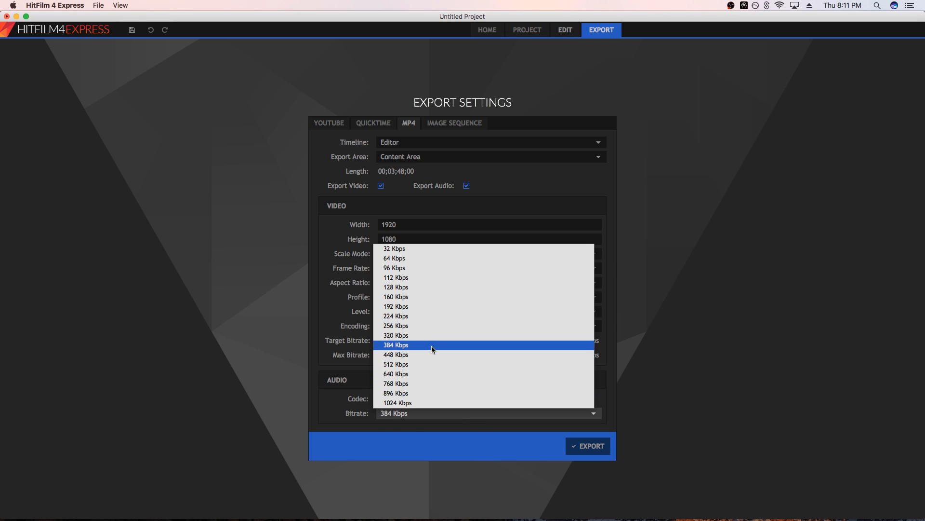
{"action": "left_click", "coordinate": [416, 333]}
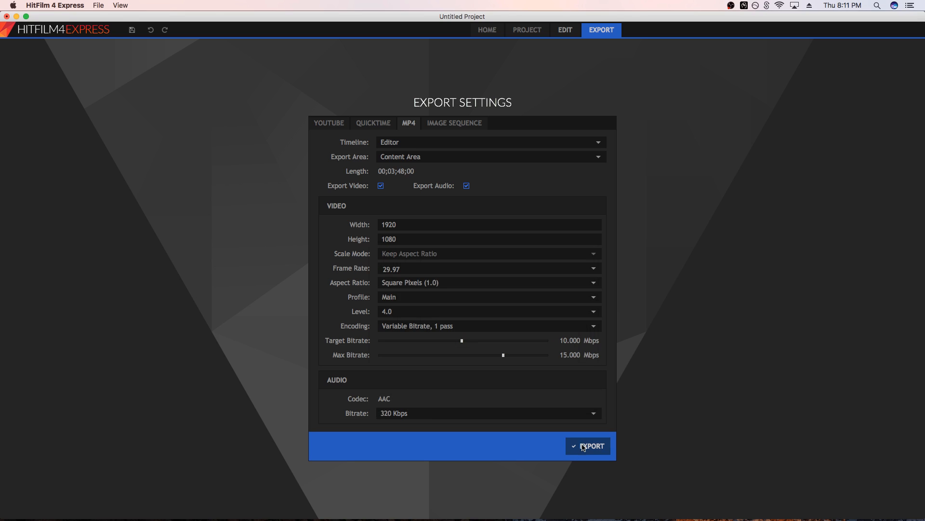